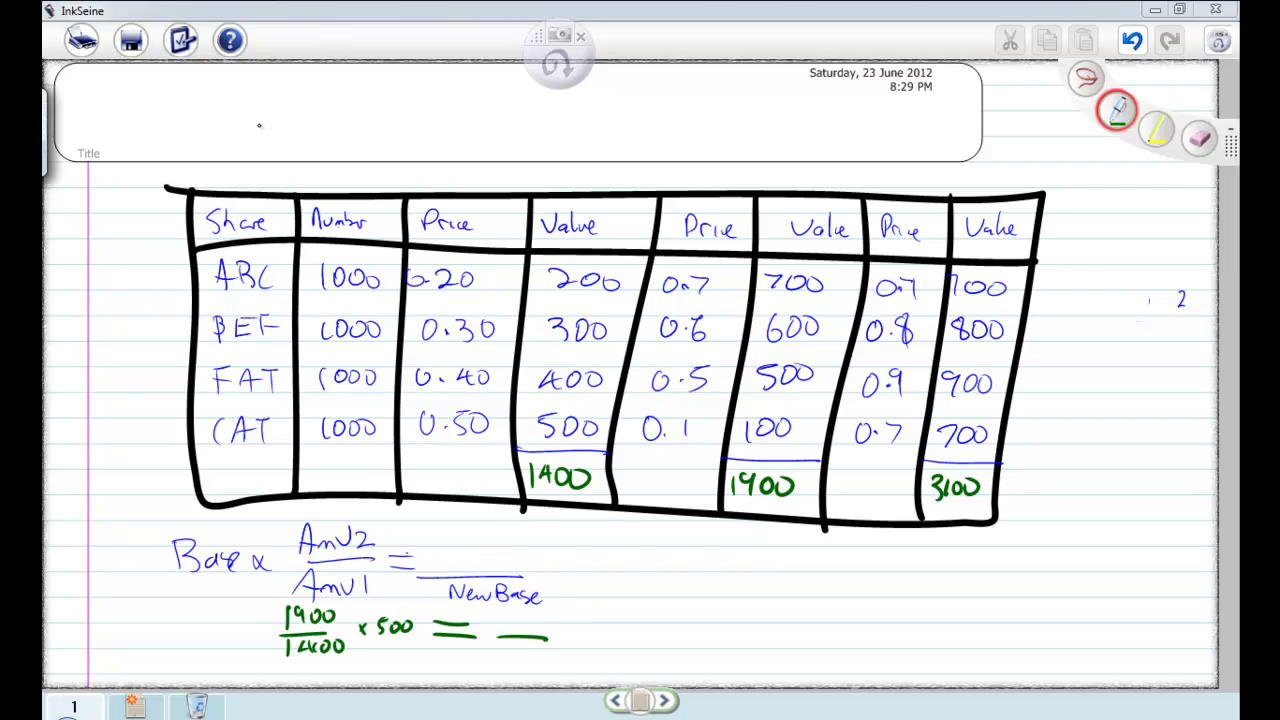
- Mark the Share column with an arrow above it and label the underlined 1400 total as AMV
mouse_move(248, 154)
left_mouse_down()
mouse_move(247, 187)
mouse_move(258, 177)
left_mouse_up()
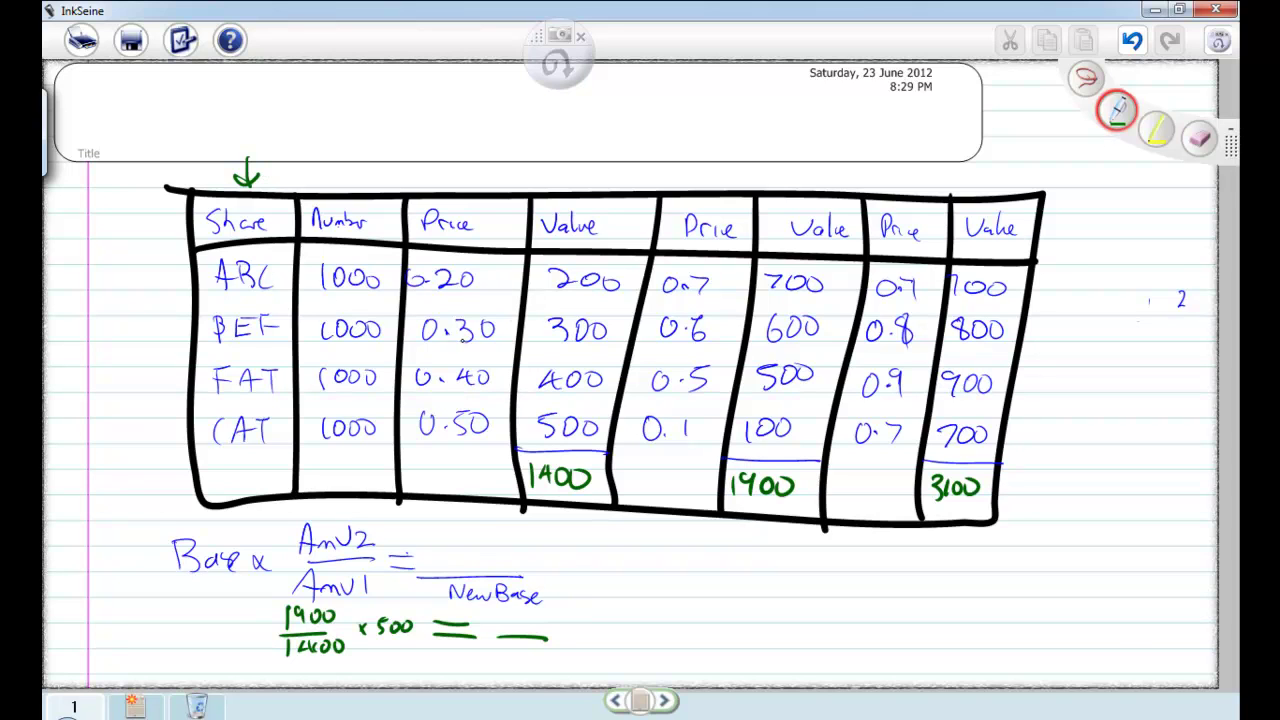
left_click_drag(526, 508, 610, 510)
mouse_move(424, 490)
left_mouse_down()
mouse_move(444, 494)
mouse_move(446, 476)
left_mouse_up()
mouse_move(453, 490)
left_mouse_down()
mouse_move(464, 462)
mouse_move(484, 490)
mouse_move(502, 462)
left_mouse_up()
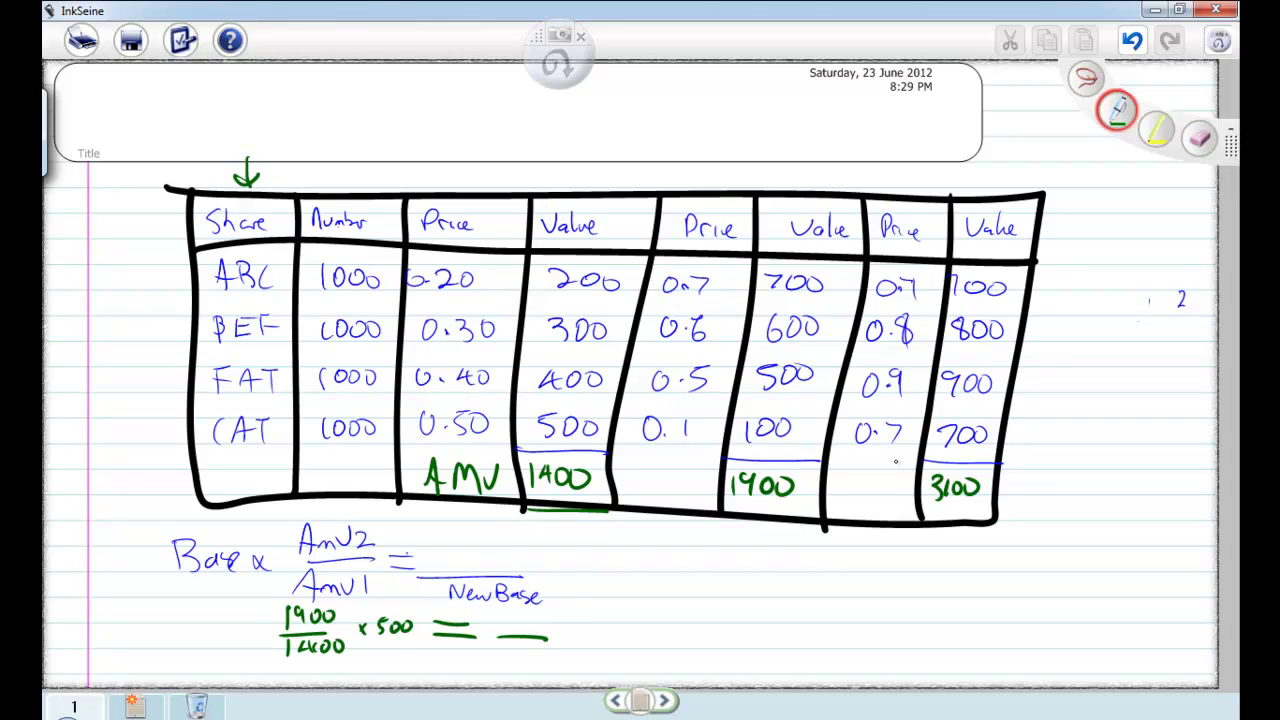
- Number the three price and value column pairs 1, 2 and 3 above the table
left_click_drag(507, 164, 508, 184)
left_click_drag(710, 166, 746, 182)
mouse_move(955, 168)
left_mouse_down()
mouse_move(977, 164)
mouse_move(954, 186)
left_mouse_up()
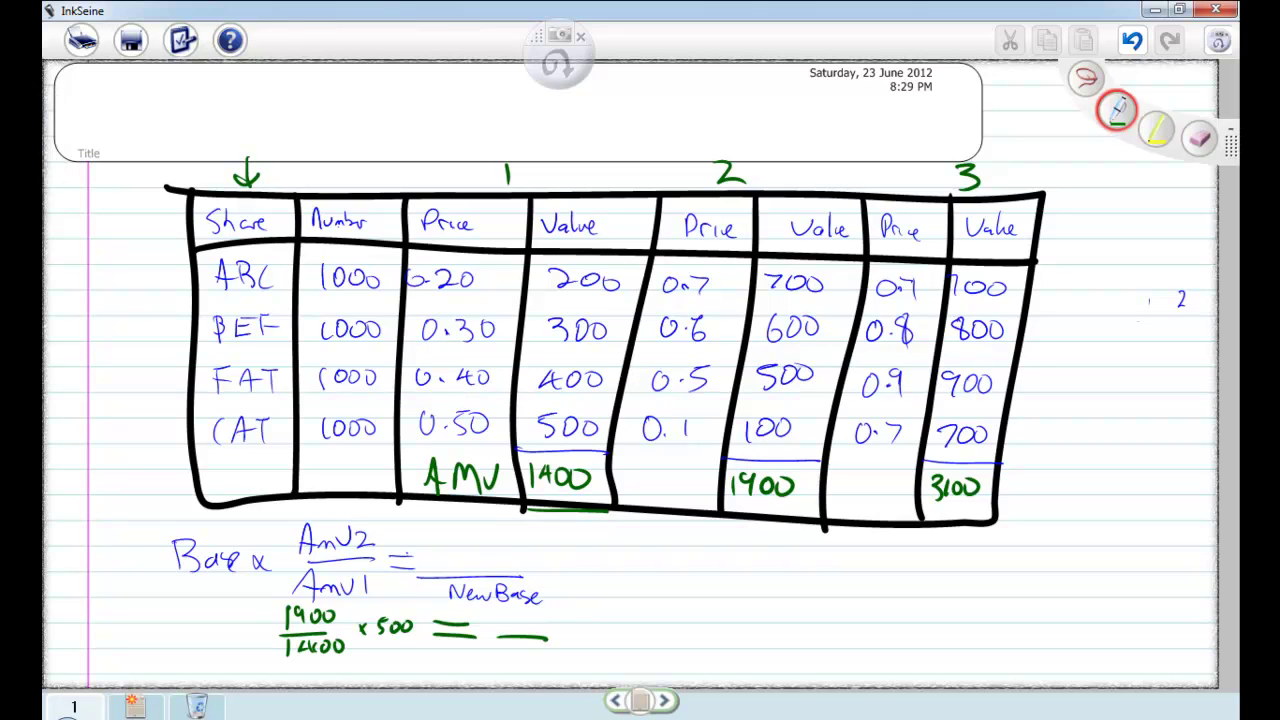
- Circle the 1900 total with an arrow back to 1400, and circle the base 500 and write 560 as the formula's result
mouse_move(786, 462)
left_mouse_down()
mouse_move(710, 500)
mouse_move(792, 462)
left_mouse_up()
mouse_move(706, 480)
left_mouse_down()
mouse_move(600, 478)
mouse_move(612, 488)
left_mouse_up()
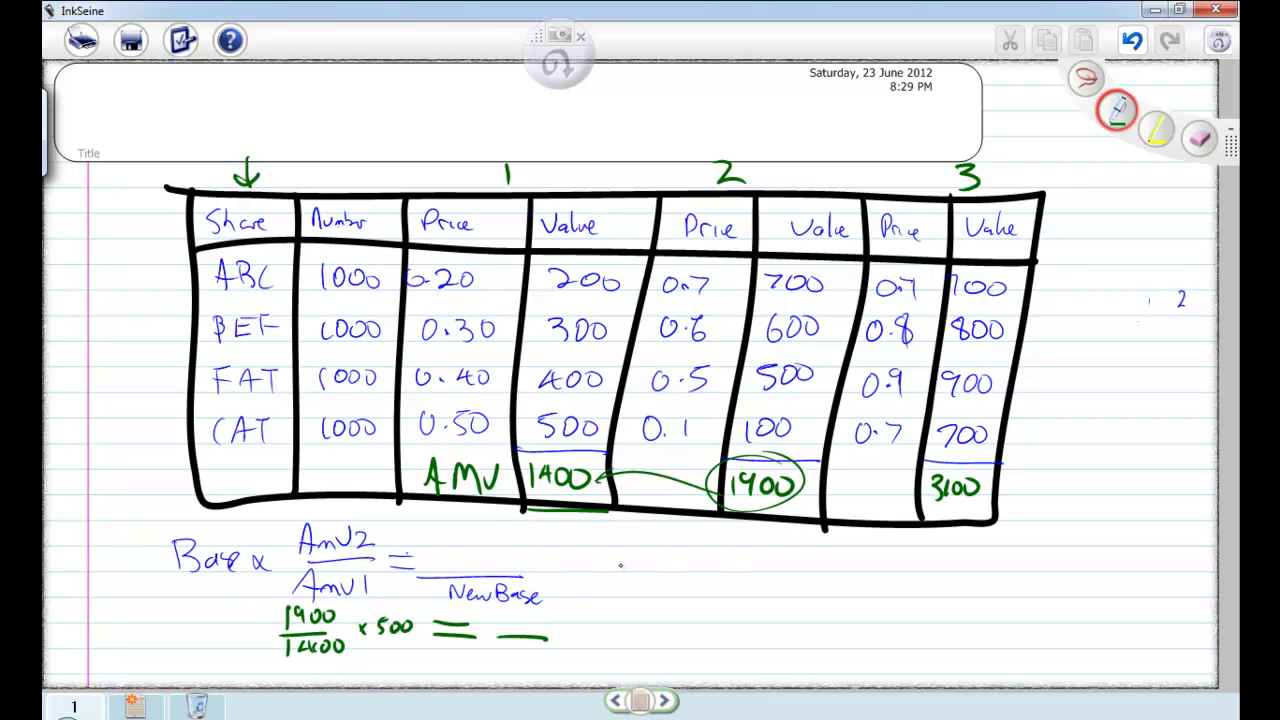
mouse_move(373, 636)
left_mouse_down()
mouse_move(398, 590)
mouse_move(370, 630)
left_mouse_up()
mouse_move(548, 617)
left_mouse_down()
mouse_move(568, 610)
mouse_move(553, 634)
left_mouse_up()
mouse_move(583, 607)
left_mouse_down()
mouse_move(575, 626)
mouse_move(604, 616)
left_mouse_up()
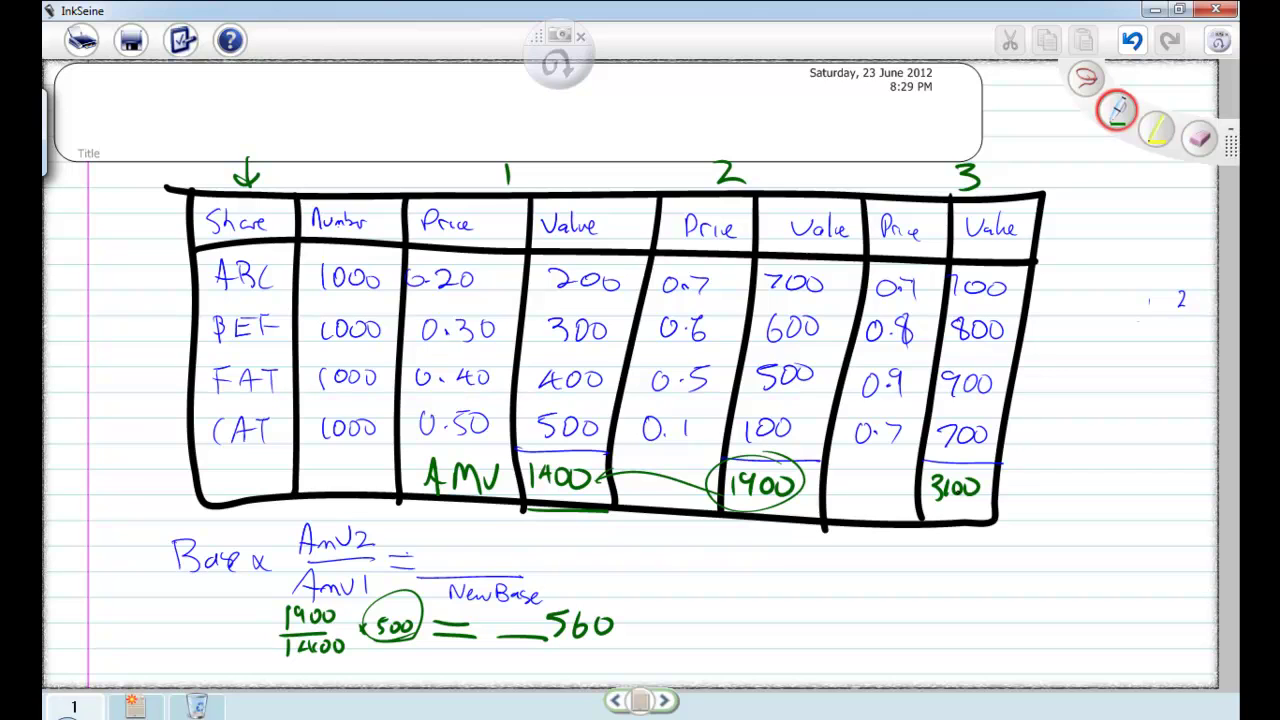
- Write the second index calculation, 3100/1900 × 560 = 572, below the table beside the first formula
mouse_move(697, 550)
left_mouse_down()
mouse_move(716, 560)
mouse_move(699, 579)
left_mouse_up()
mouse_move(728, 552)
left_mouse_down()
mouse_move(730, 573)
mouse_move(746, 558)
left_mouse_up()
mouse_move(768, 556)
left_mouse_down()
mouse_move(756, 566)
mouse_move(769, 555)
left_mouse_up()
mouse_move(680, 588)
left_mouse_down()
mouse_move(786, 578)
mouse_move(697, 630)
mouse_move(720, 628)
left_mouse_up()
mouse_move(740, 604)
left_mouse_down()
mouse_move(732, 618)
mouse_move(748, 606)
left_mouse_up()
mouse_move(766, 606)
left_mouse_down()
mouse_move(762, 619)
mouse_move(768, 604)
mouse_move(822, 594)
mouse_move(808, 596)
left_mouse_up()
left_click_drag(852, 567, 836, 596)
mouse_move(876, 571)
left_mouse_down()
mouse_move(866, 592)
mouse_move(894, 574)
mouse_move(956, 574)
mouse_move(958, 586)
mouse_move(1030, 560)
mouse_move(990, 590)
mouse_move(1044, 592)
left_mouse_up()
mouse_move(1068, 566)
left_mouse_down()
mouse_move(1076, 592)
mouse_move(1096, 590)
left_mouse_up()
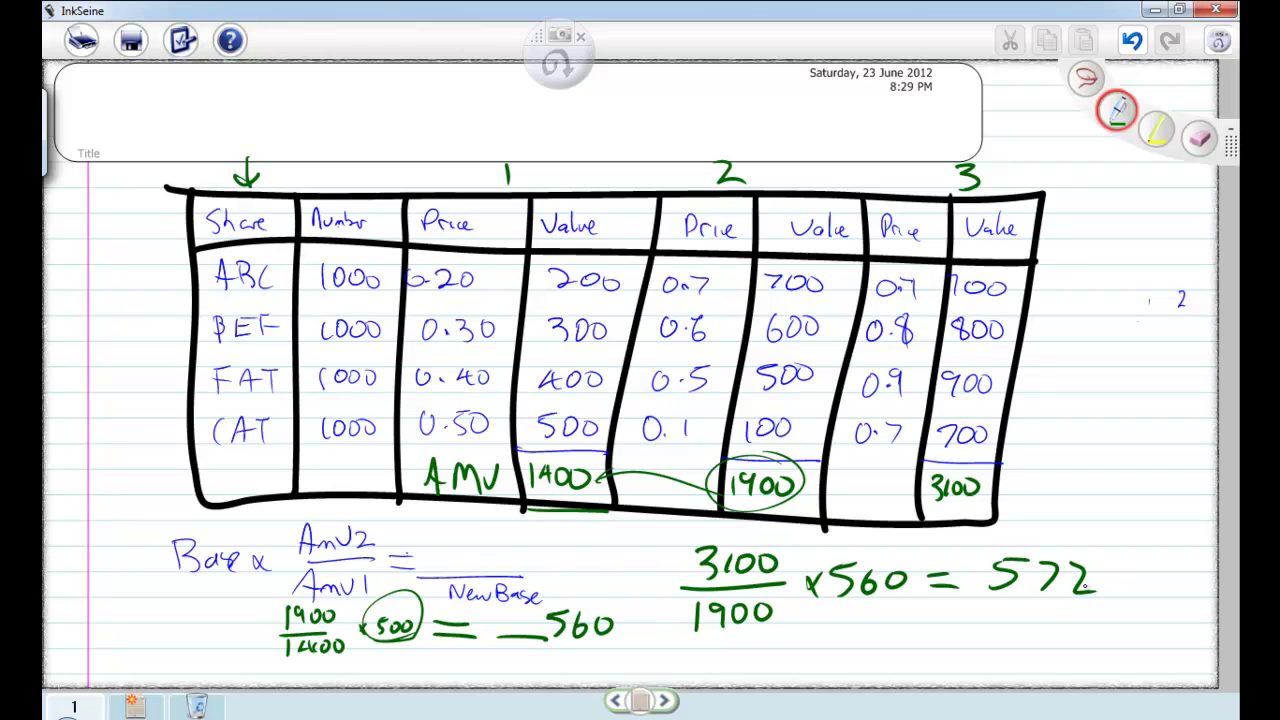
- Draw one long arrow pointing down beside the table and another pointing out to its right
mouse_move(1070, 222)
left_mouse_down()
mouse_move(1048, 468)
mouse_move(1072, 435)
left_mouse_up()
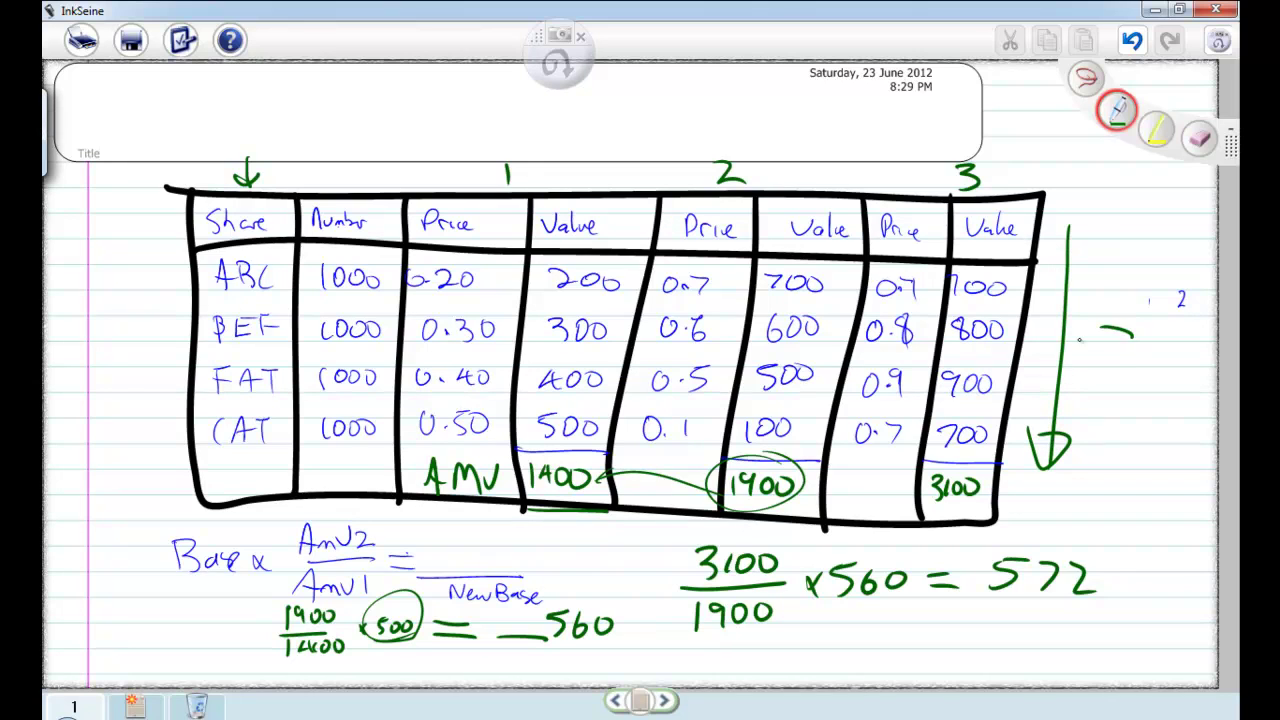
mouse_move(1018, 344)
left_mouse_down()
mouse_move(1140, 344)
mouse_move(1102, 368)
left_mouse_up()
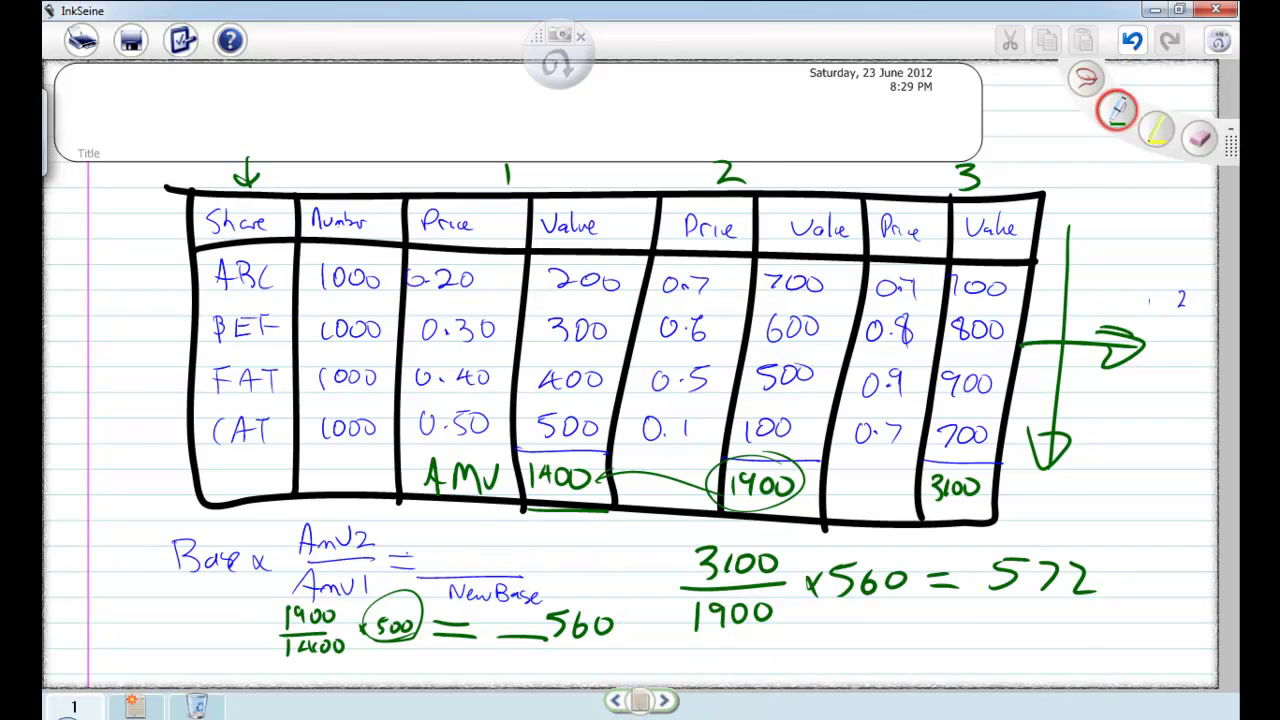
- Switch to the index number workbook in Excel and fill the ABC price column (B) with light tan
key("alt+Tab")
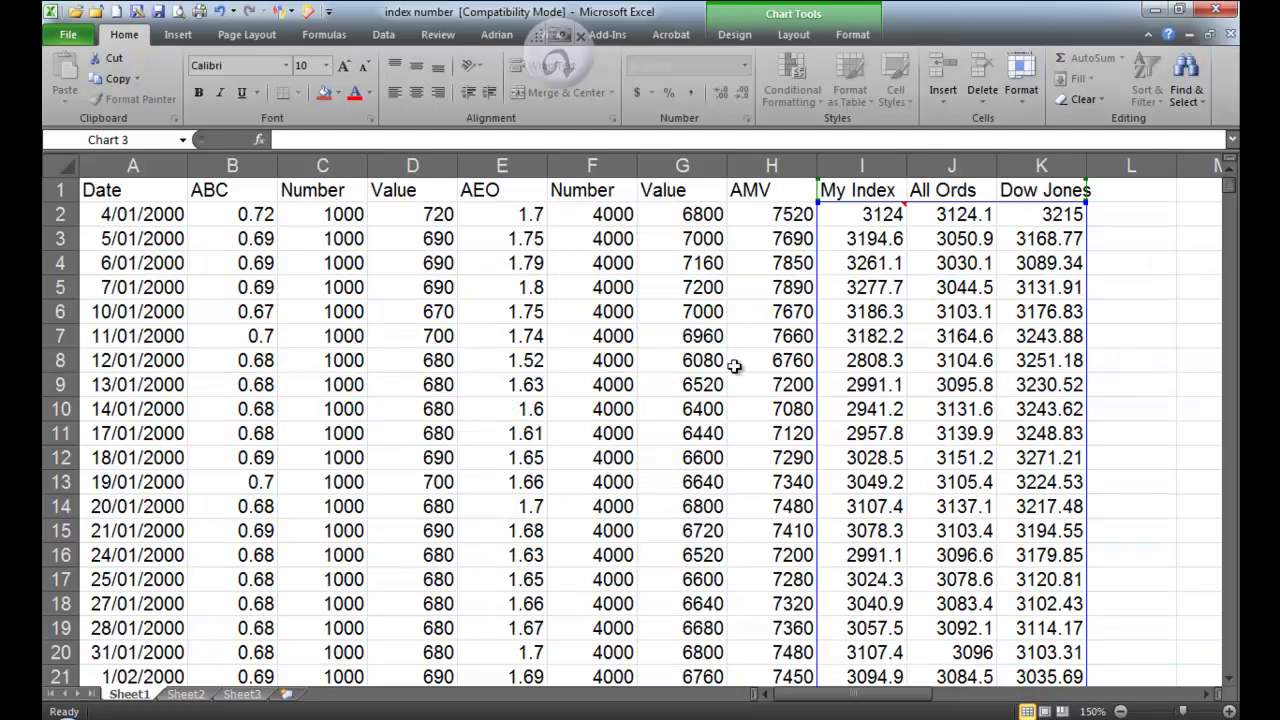
left_click(580, 38)
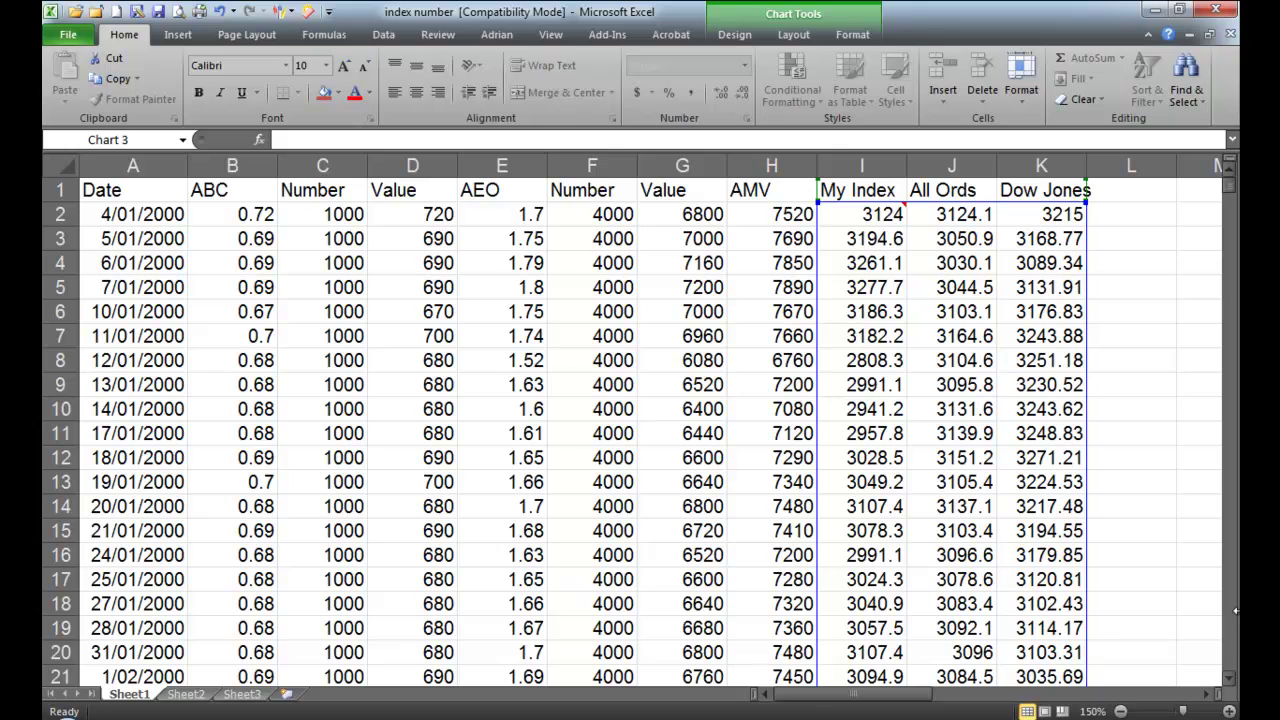
left_click(340, 93)
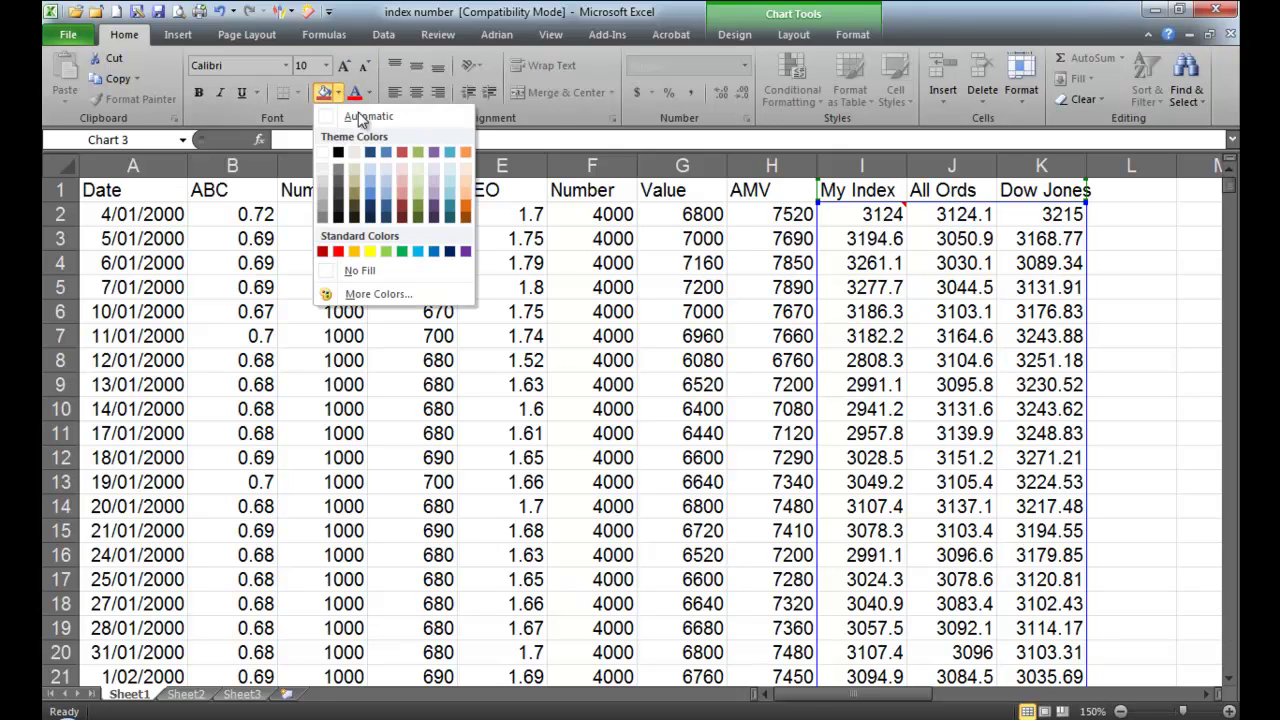
left_click(430, 178)
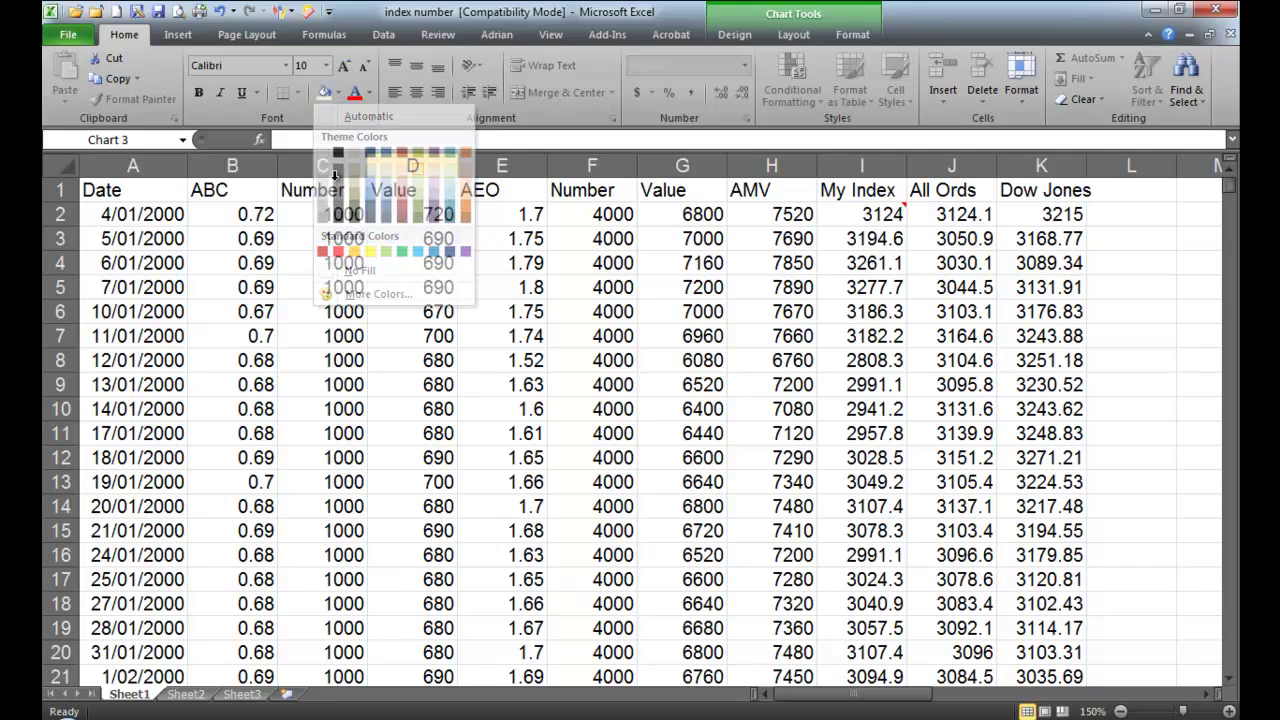
left_click(245, 165)
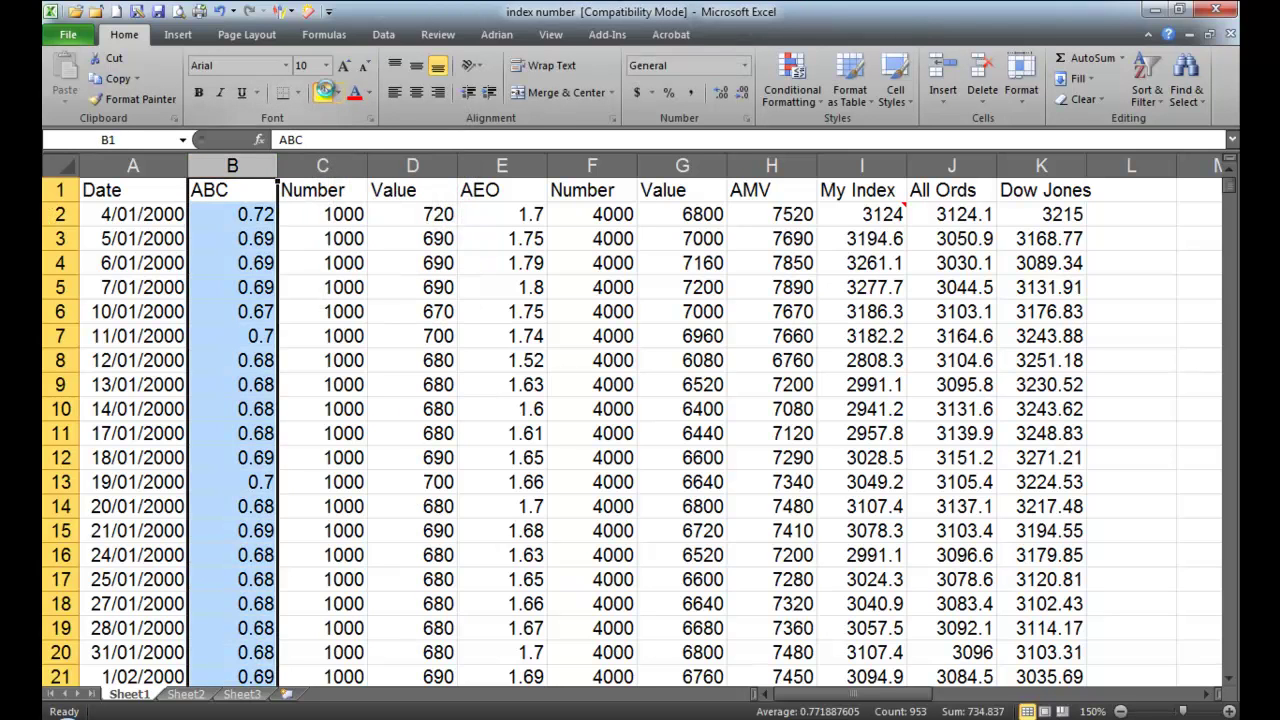
left_click(326, 93)
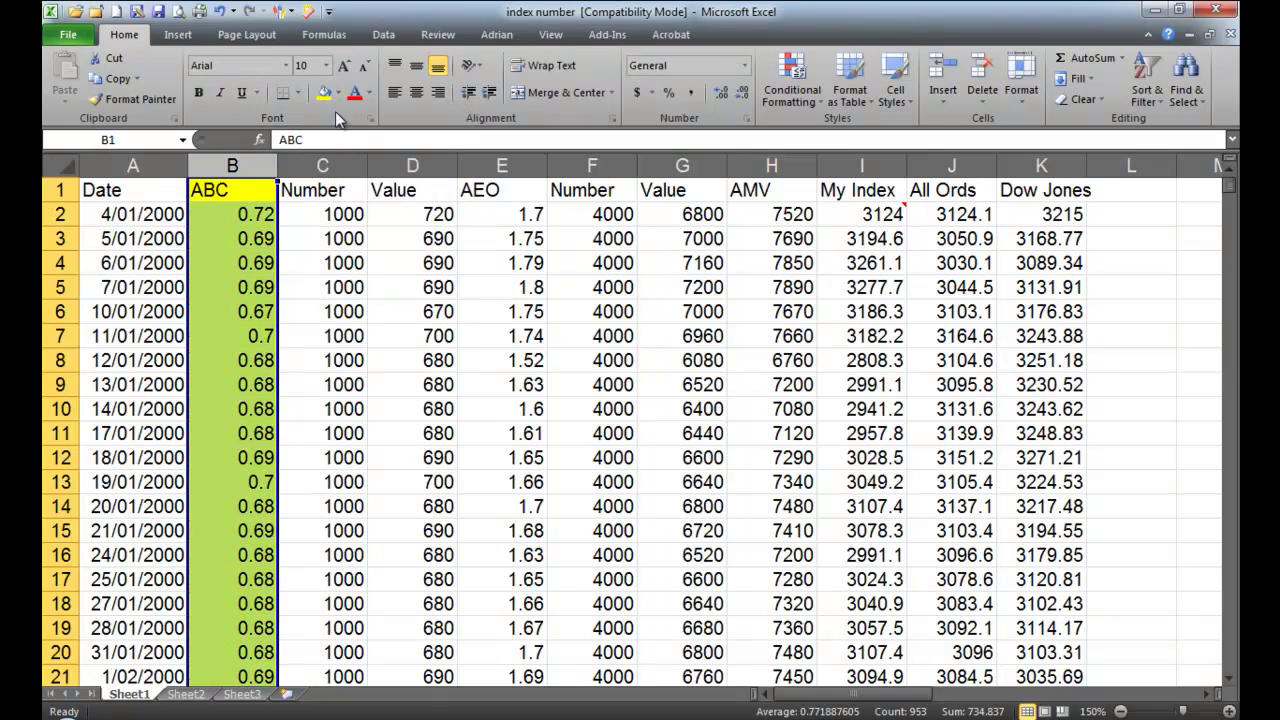
left_click(340, 93)
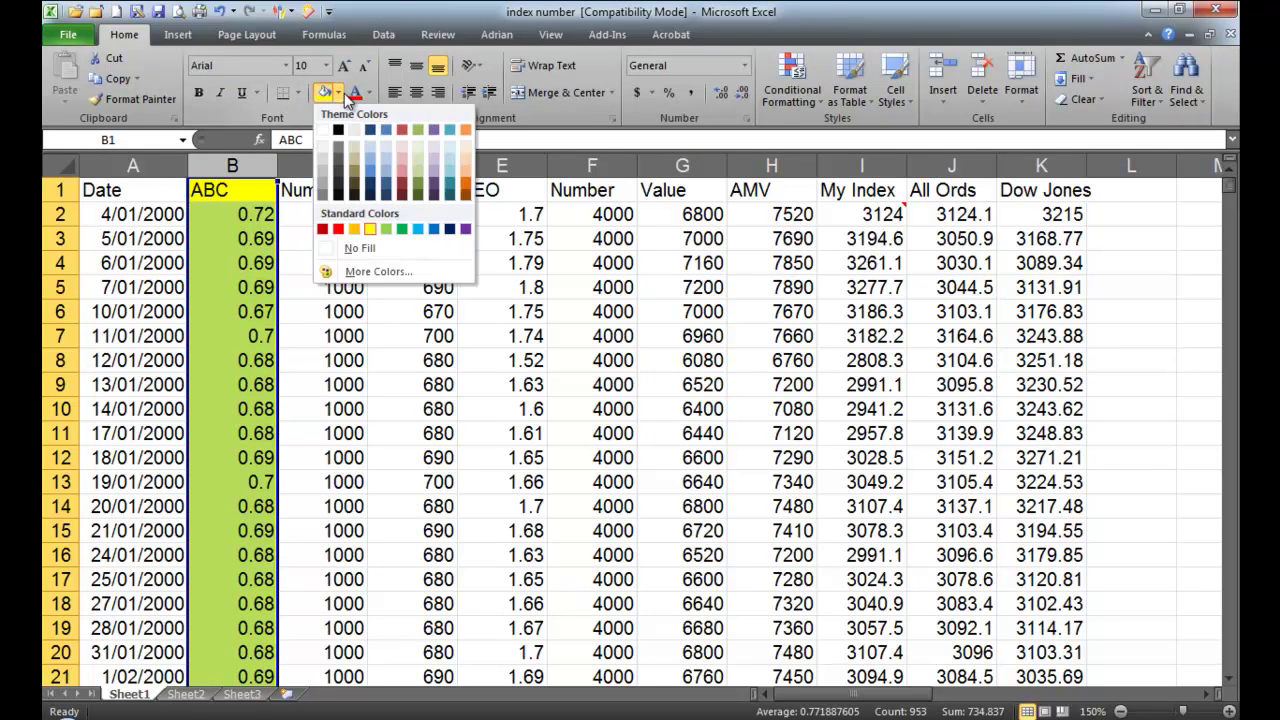
left_click(355, 144)
- Fill the Number column (C) beside the ABC prices with the same light tan
left_click(330, 162)
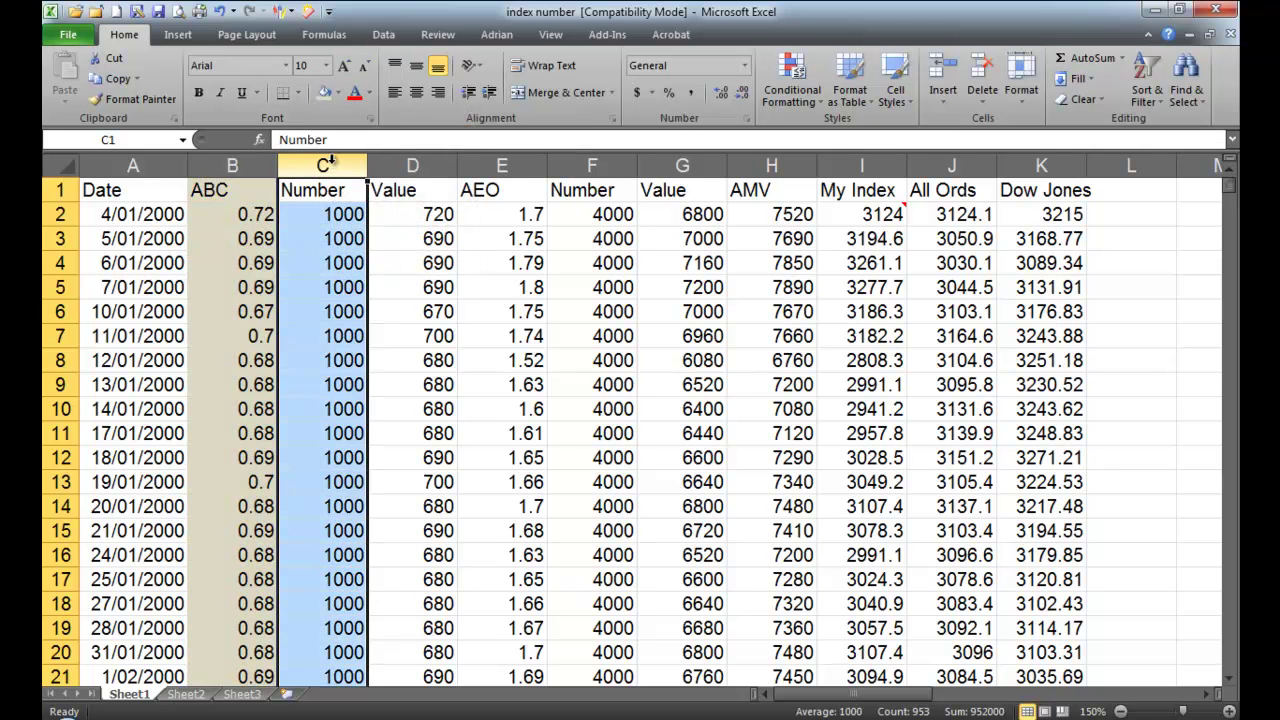
left_click(340, 91)
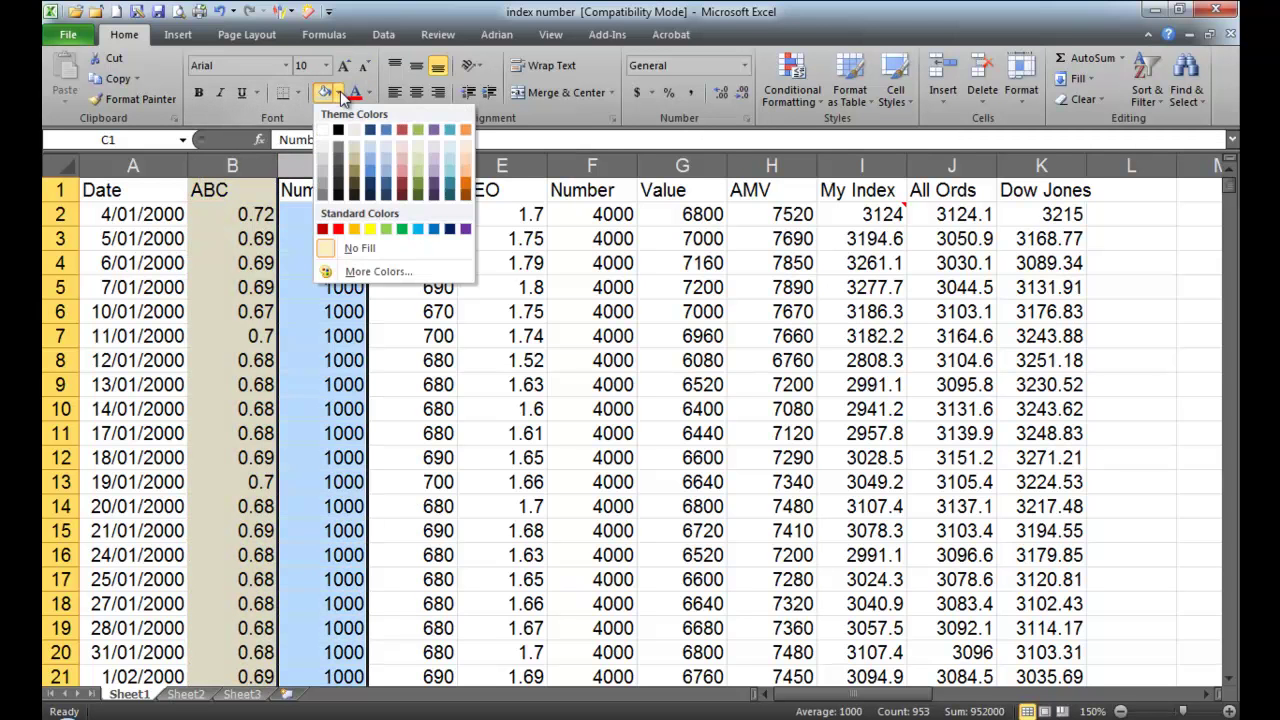
left_click(355, 143)
- Inspect the Value formula in D2 and apply the tan fill across columns B to D
left_click(409, 164)
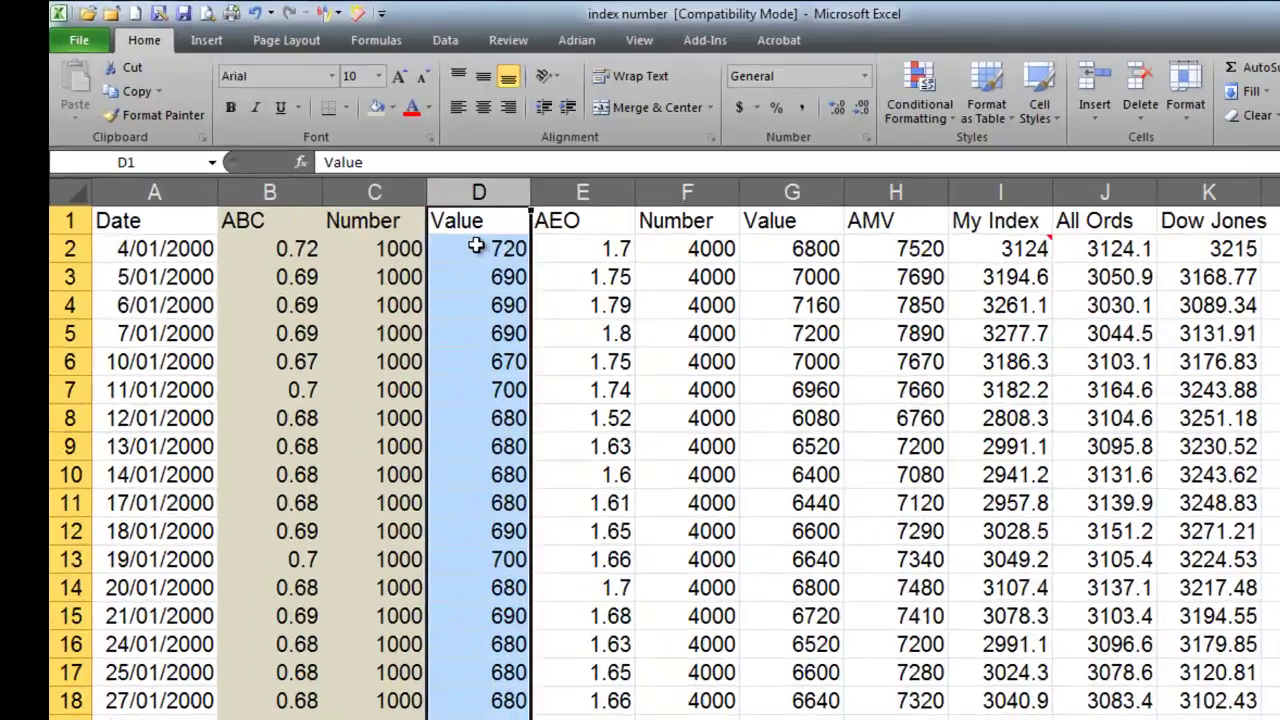
left_click(408, 214)
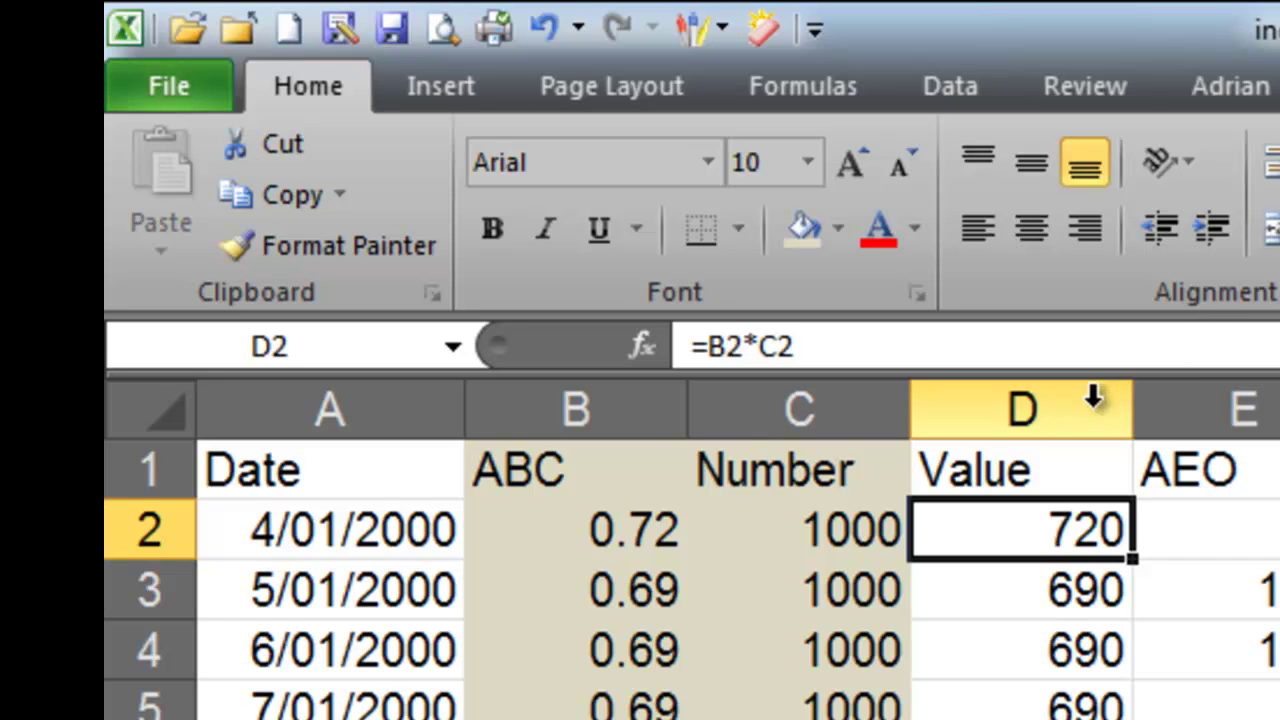
left_click_drag(608, 385, 1050, 395)
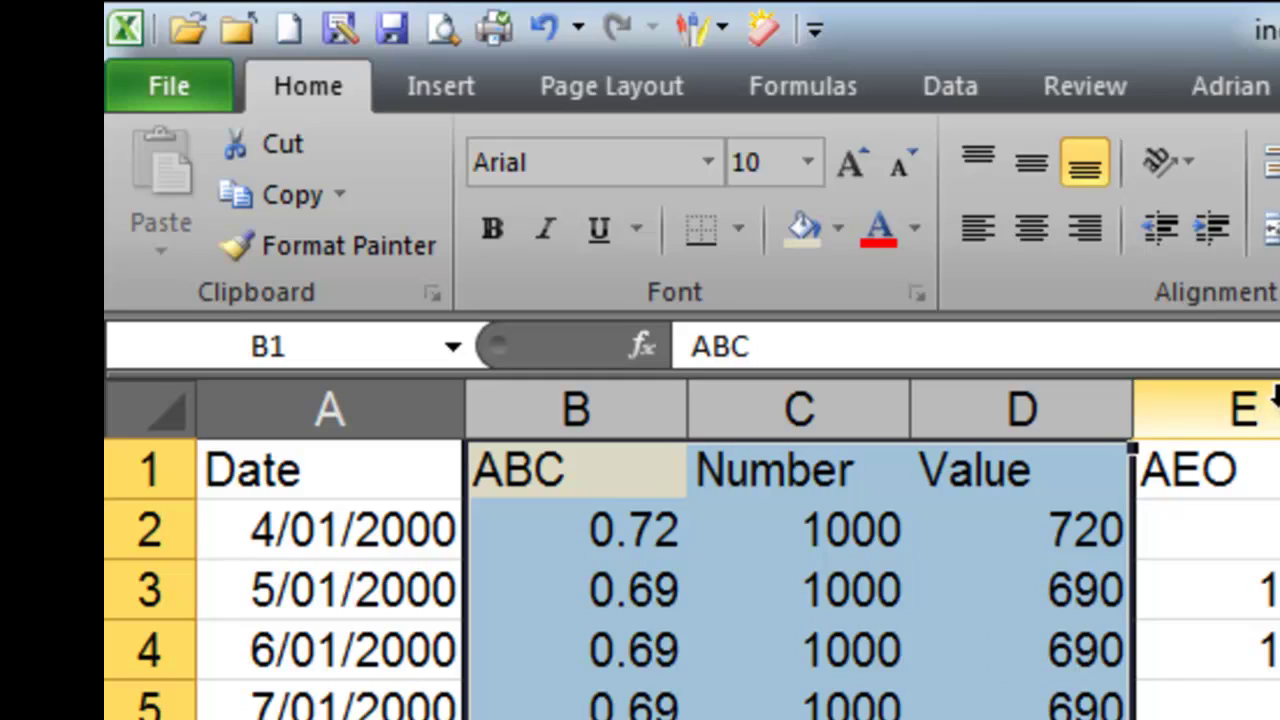
- Examine the AEO price column, its Number column and the Value formula in G2
left_click(1272, 395)
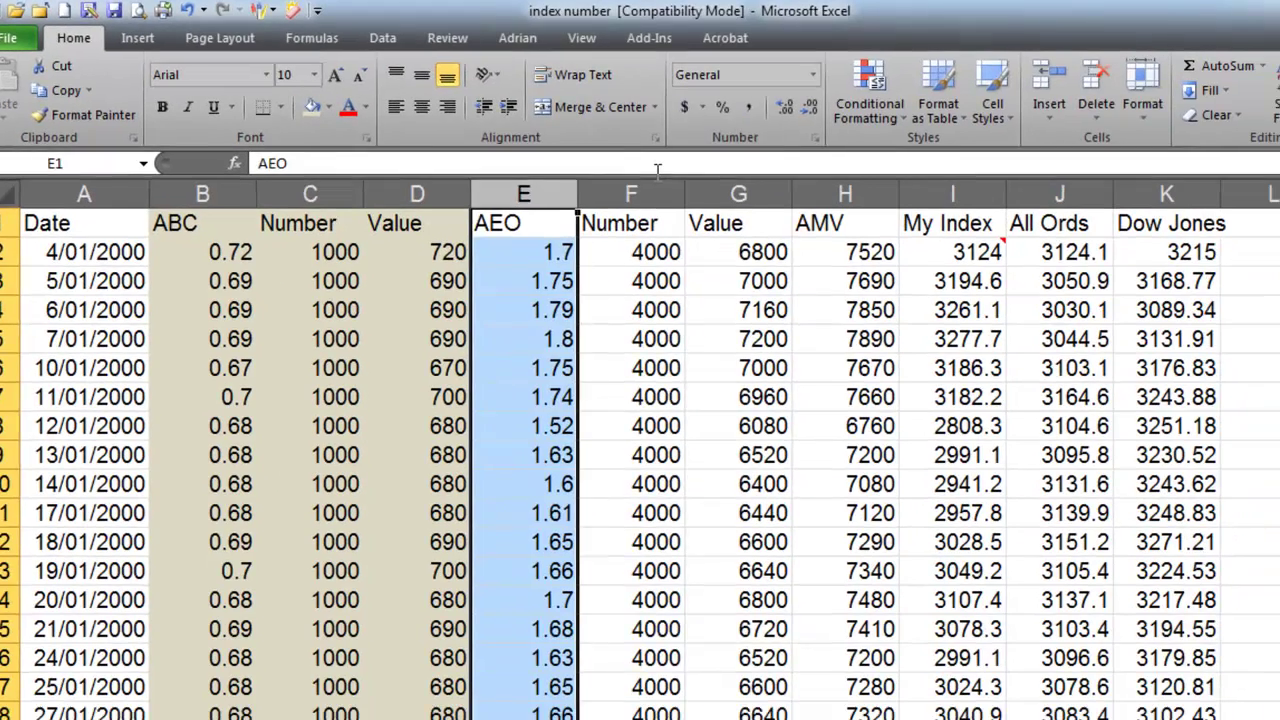
left_click(651, 175)
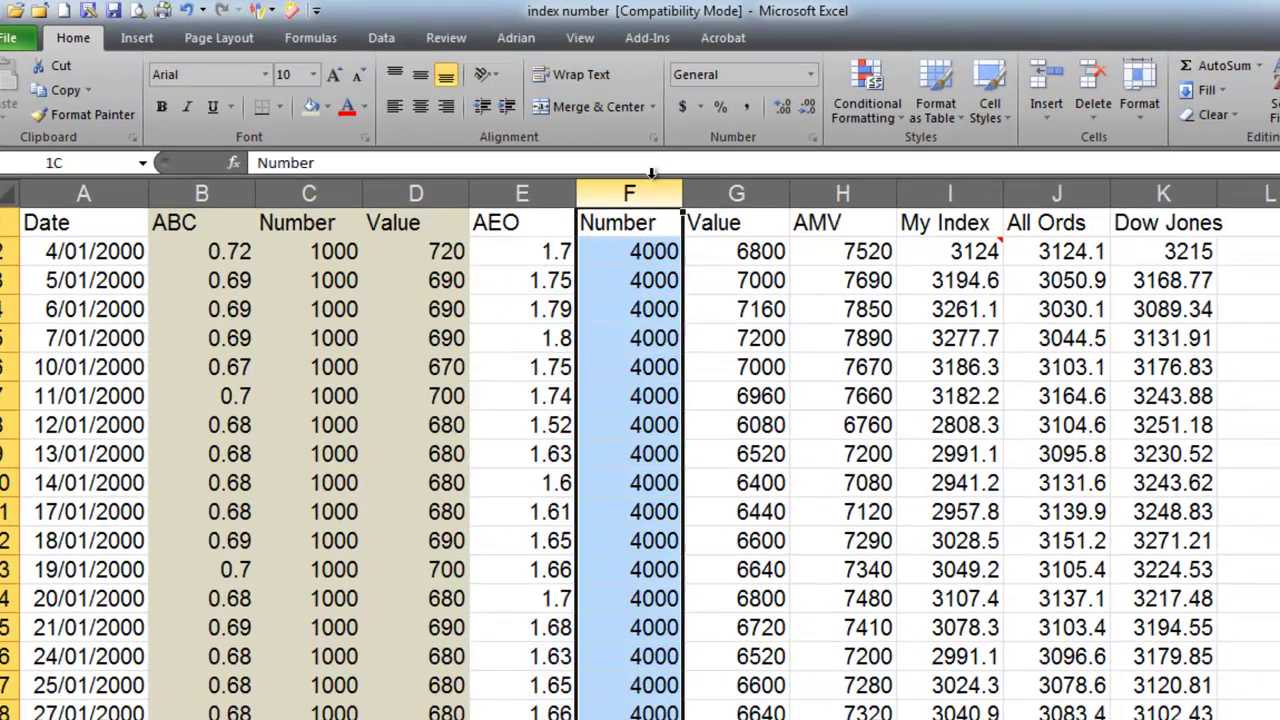
left_click(740, 251)
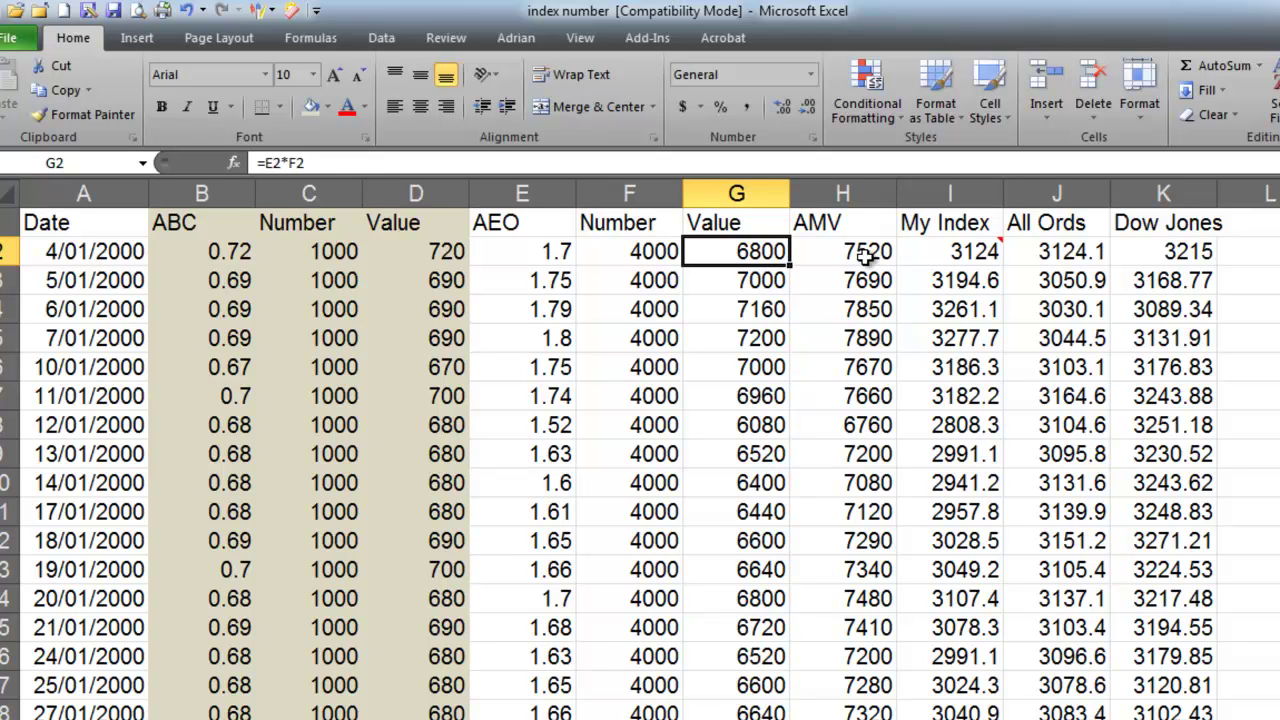
- Highlight the AMV cell H2 and its two source values, D2 and G2, in yellow
left_click(866, 255)
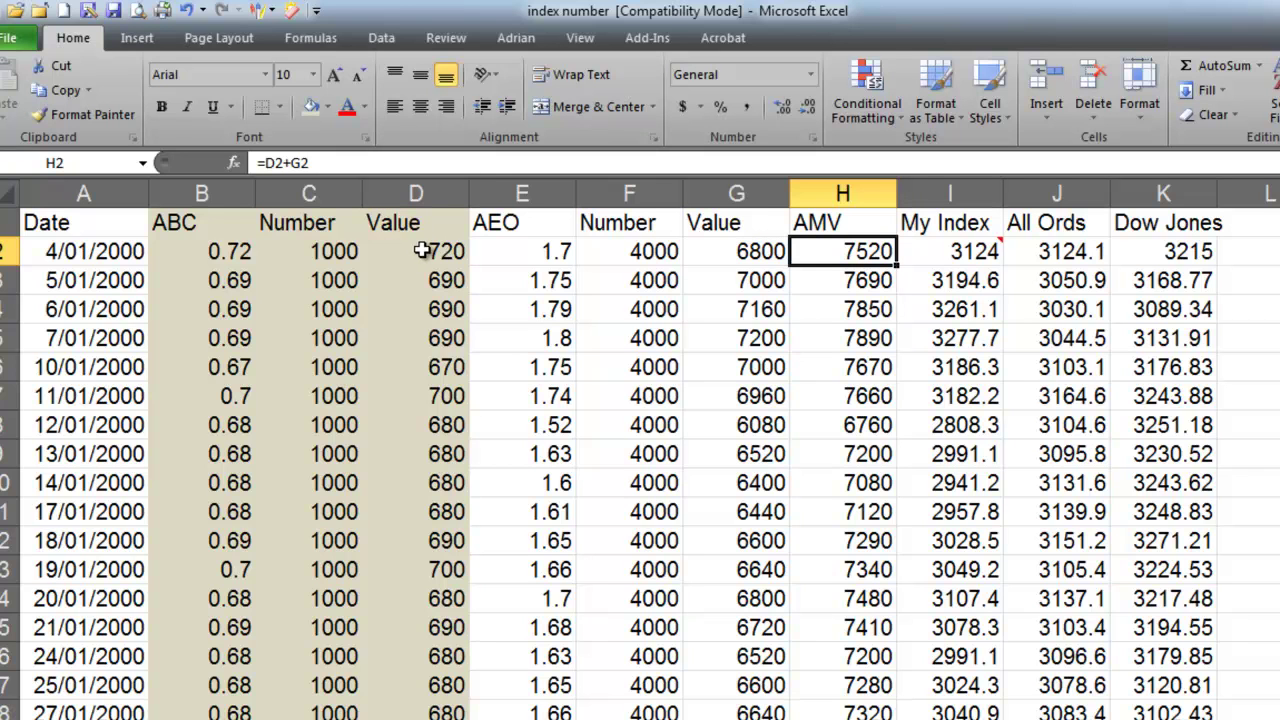
left_click(328, 107)
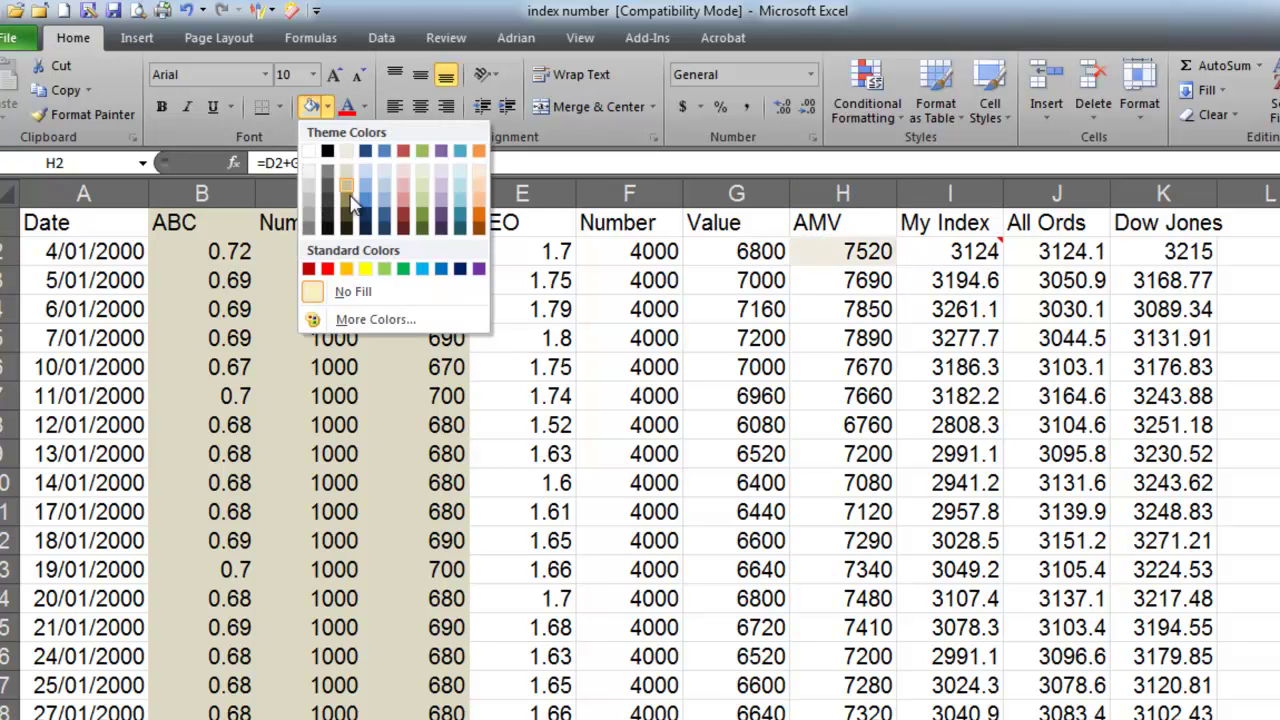
left_click(365, 268)
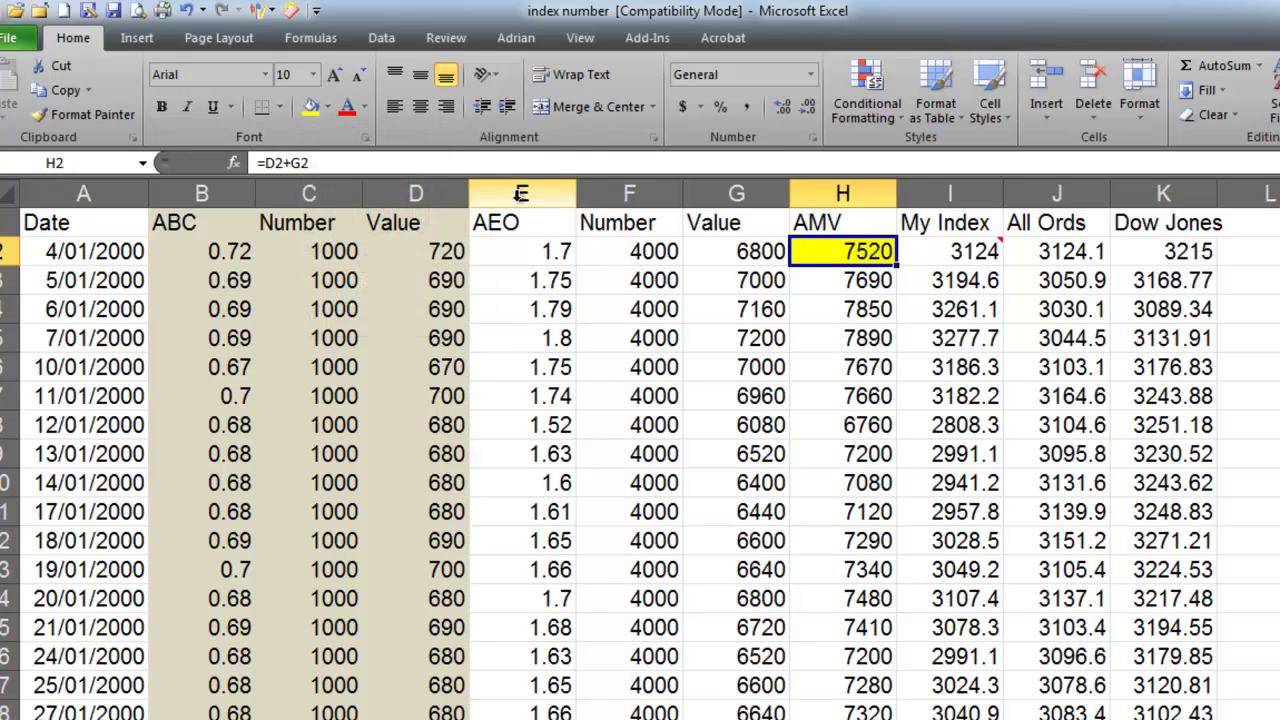
left_click(416, 251)
left_click(311, 107)
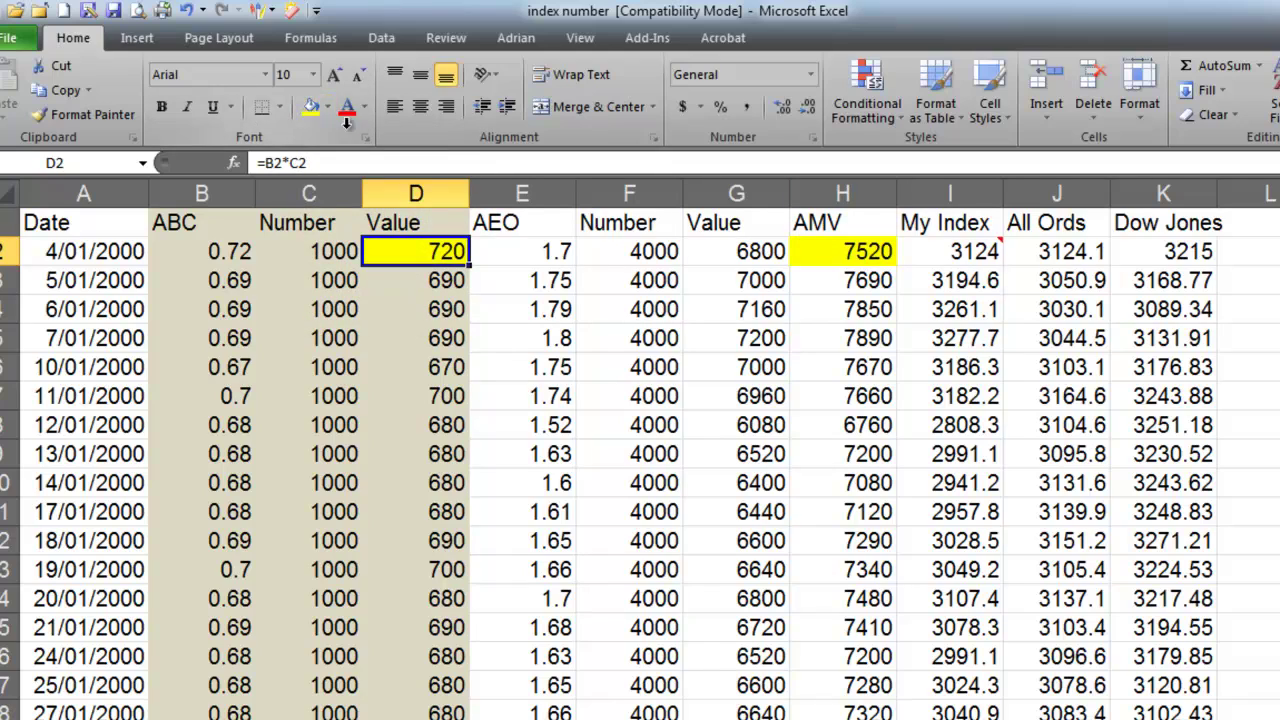
left_click(720, 250)
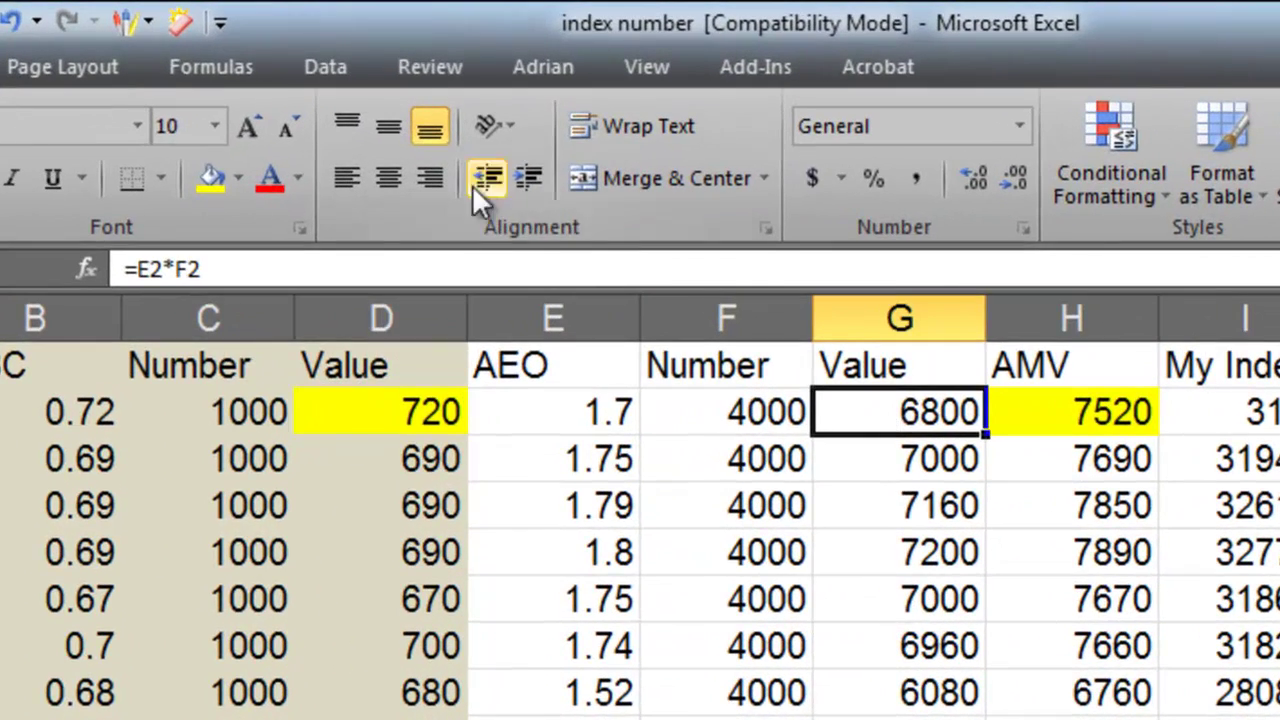
left_click(212, 180)
- Inspect the AMV formula in H2 and the My Index formulas in I3 and I4
left_click(1105, 418)
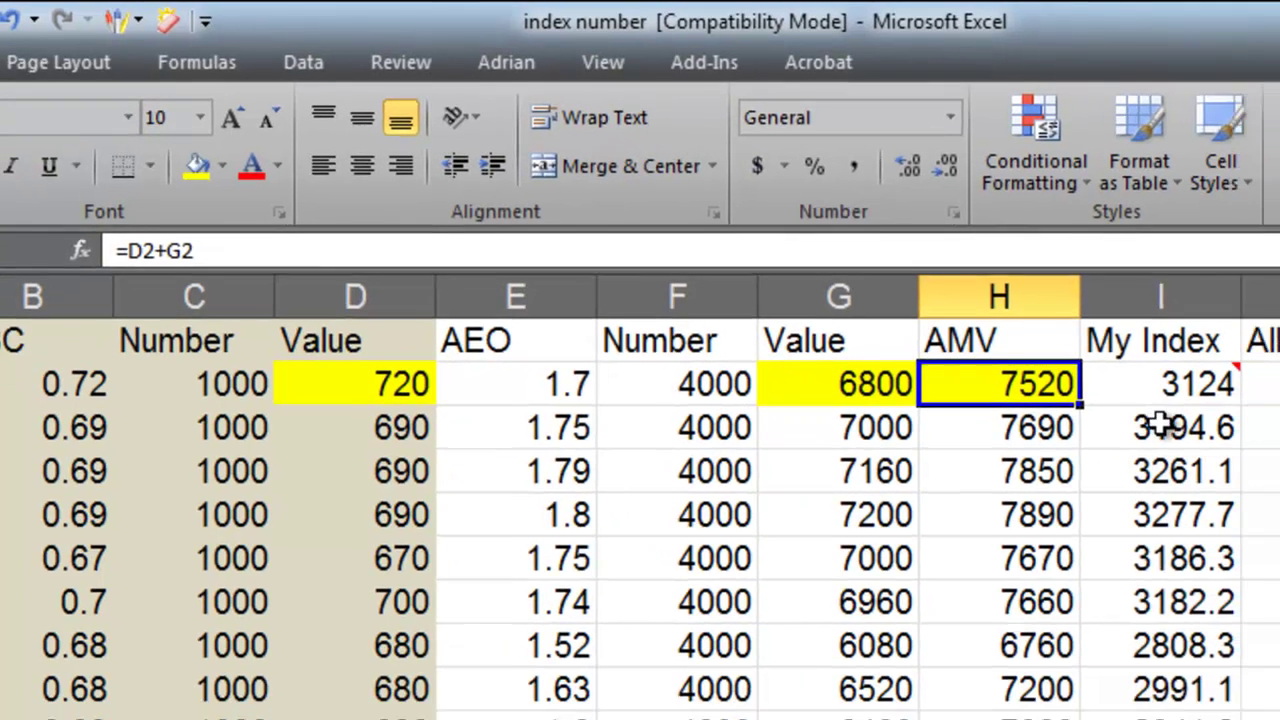
left_click(1245, 462)
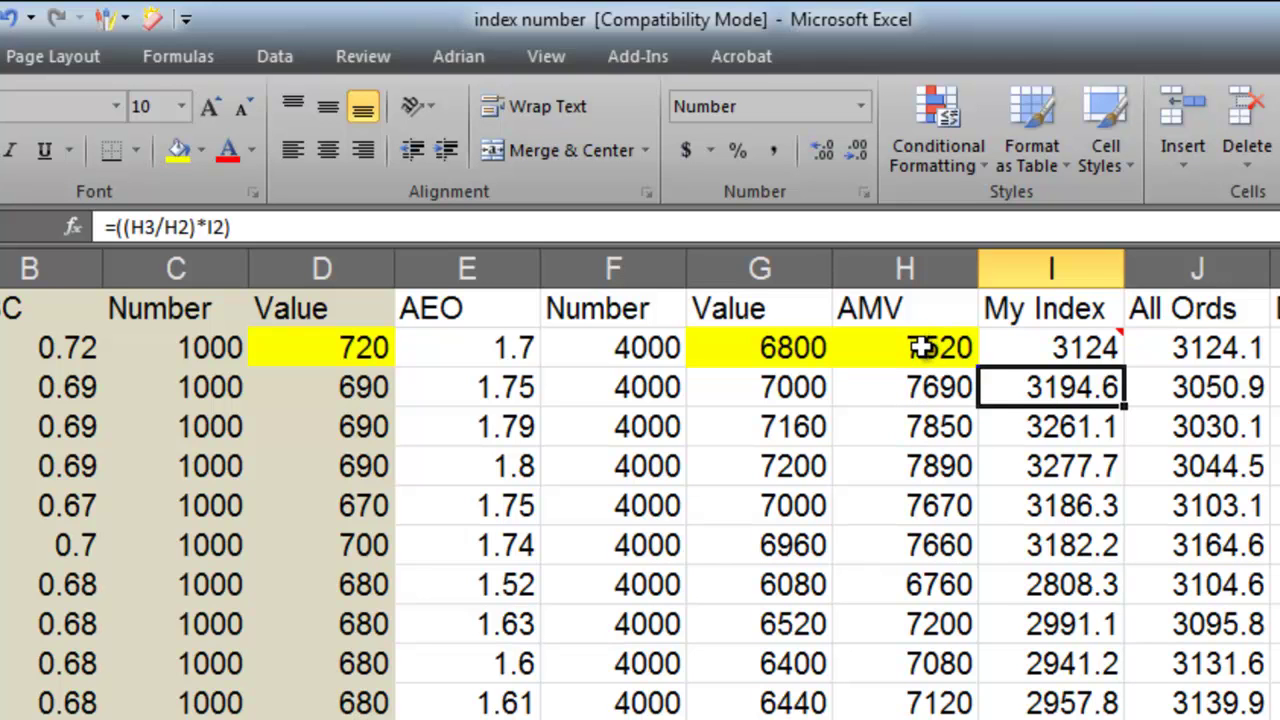
mouse_move(1098, 347)
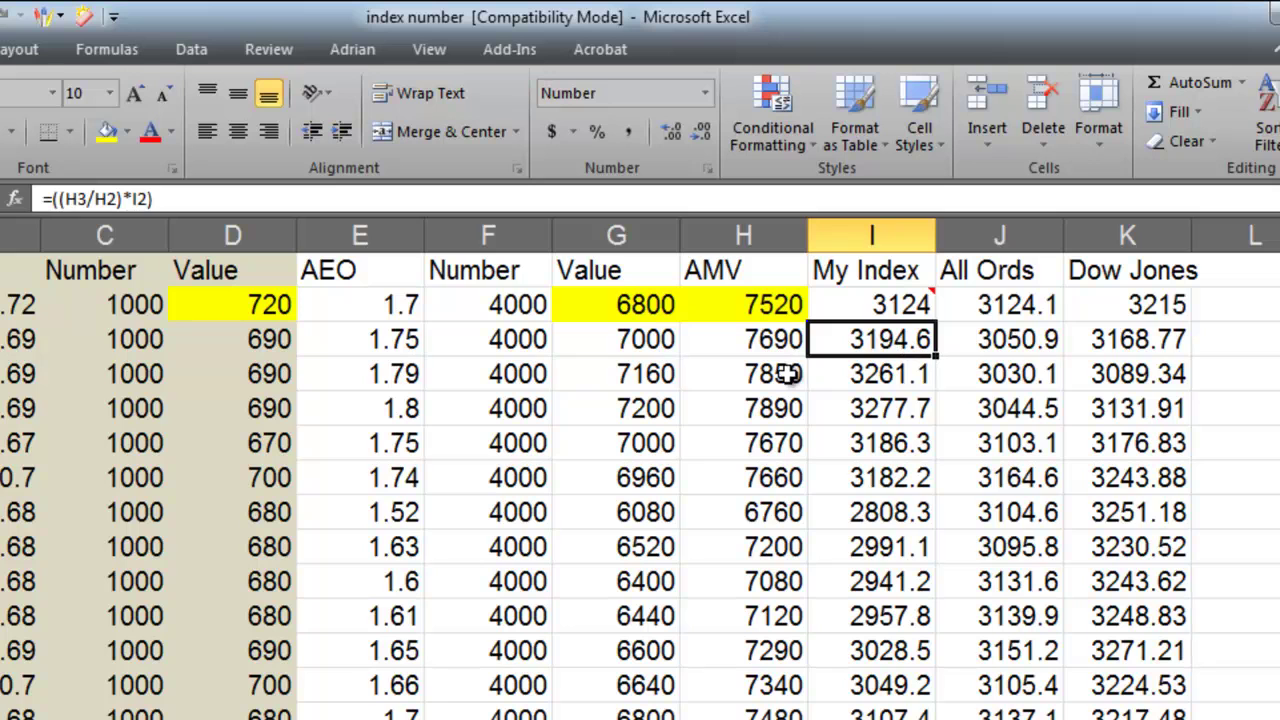
key("Down")
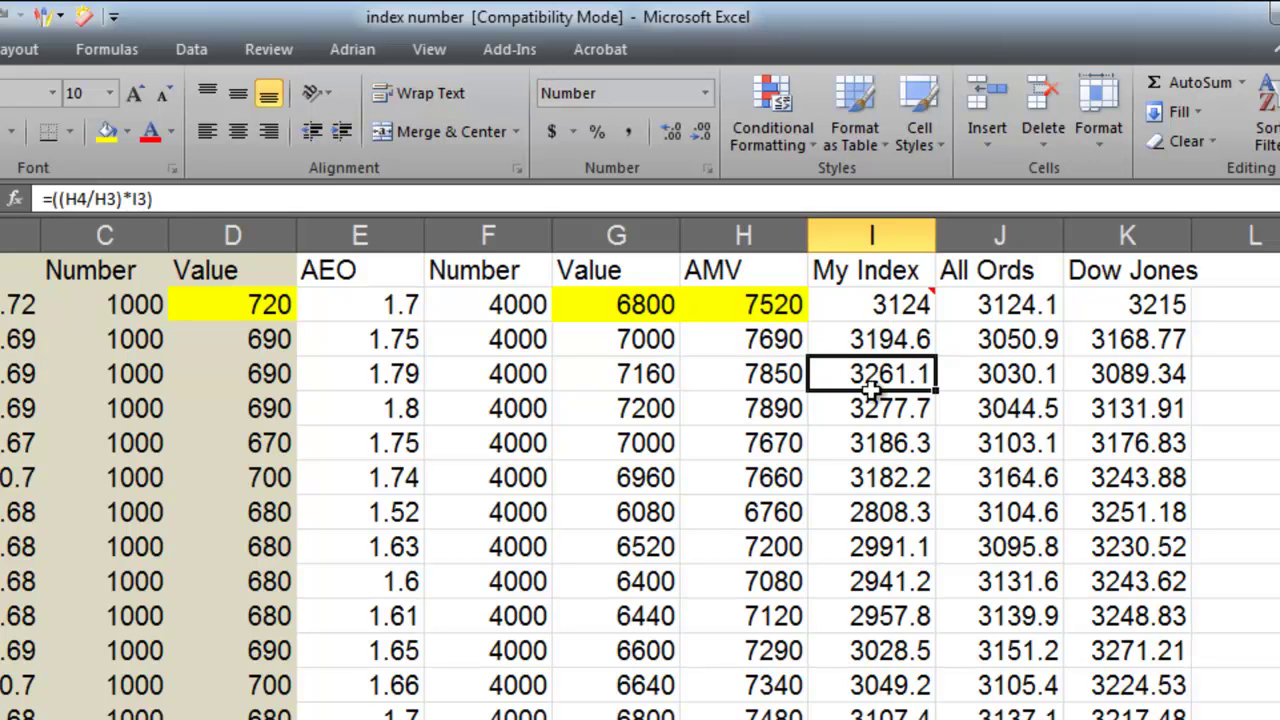
- Set the My Index starting value in I2 to 500
left_click(884, 305)
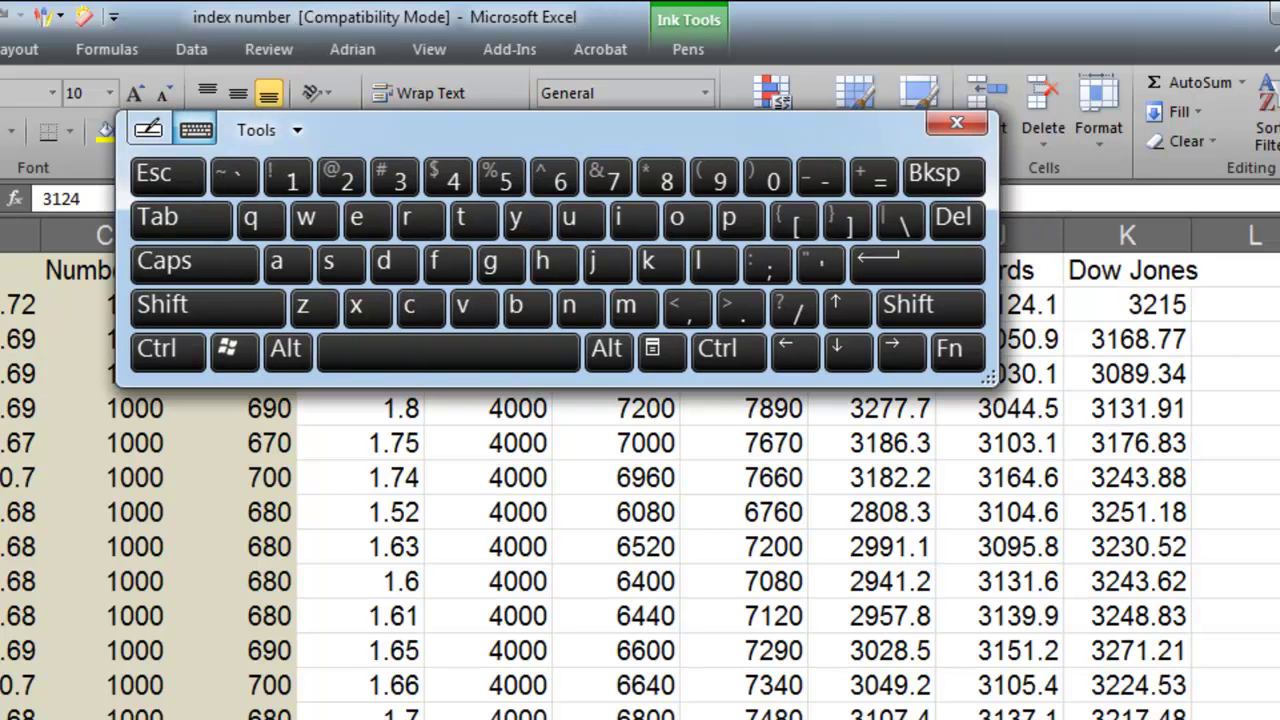
type("500")
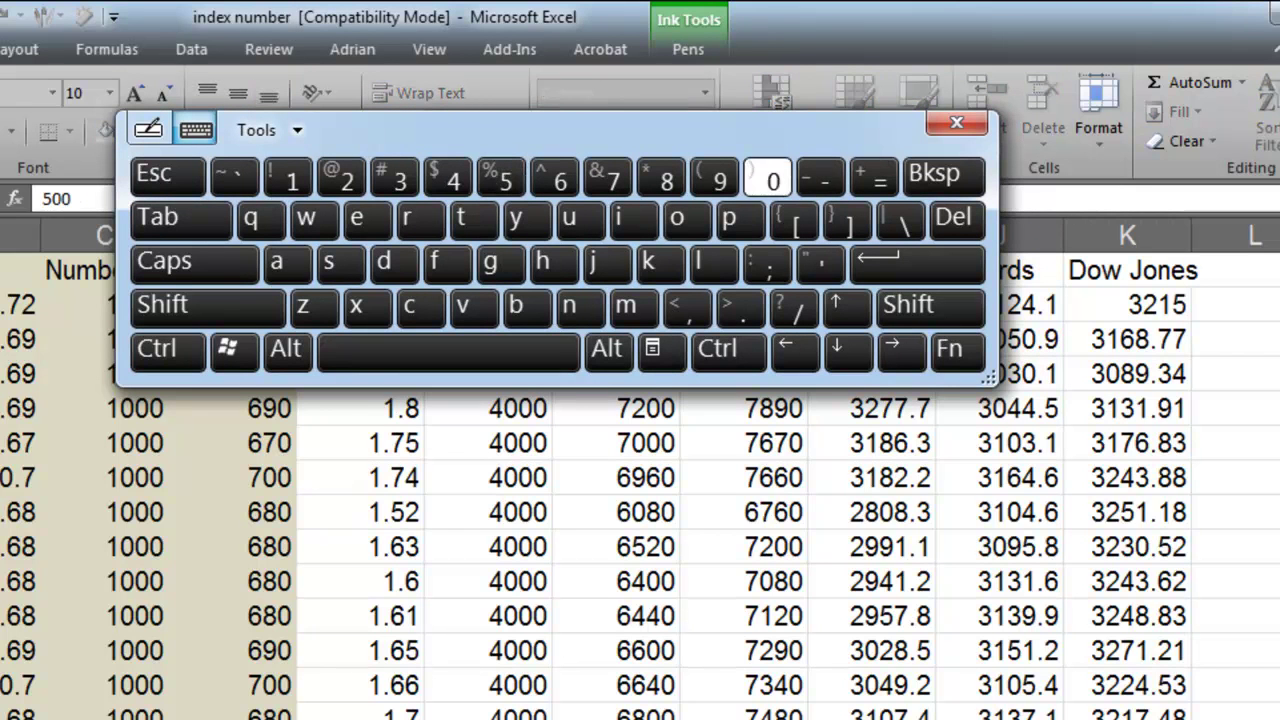
left_click(975, 268)
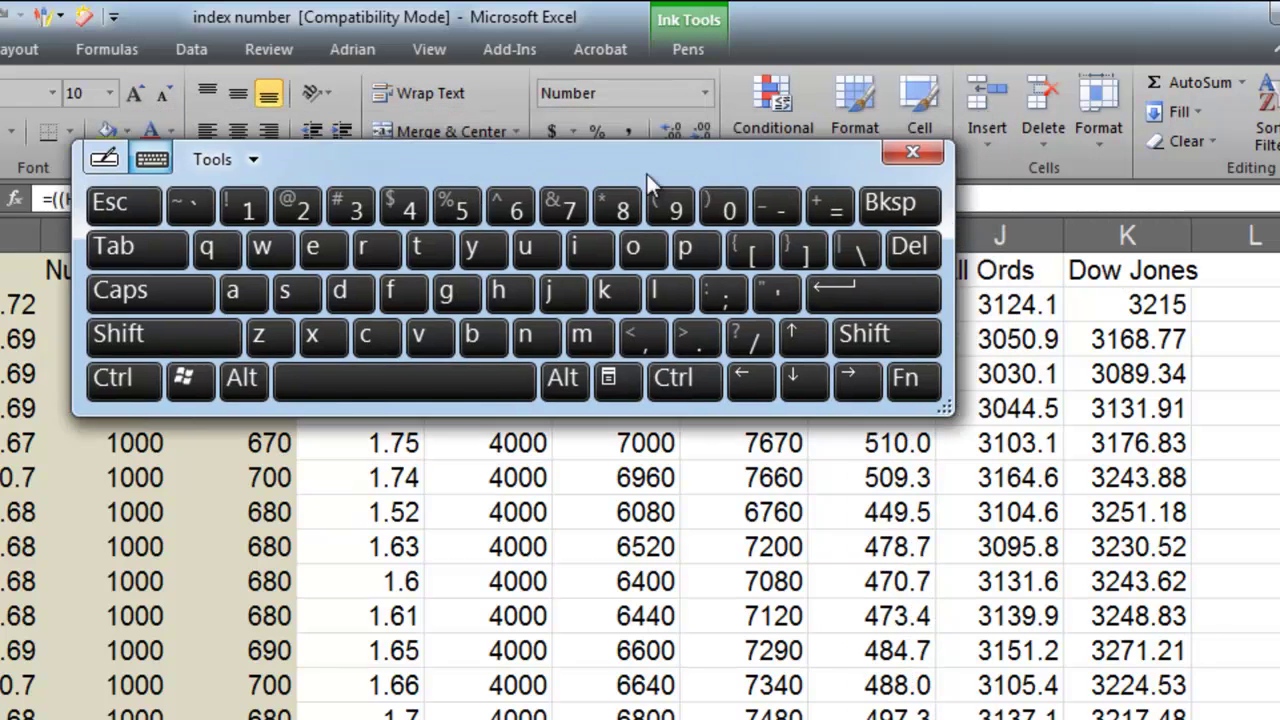
- Place the on-screen keyboard clear of the top data rows and set the My Index starting value in I2 to 3124
left_click_drag(732, 121, 651, 182)
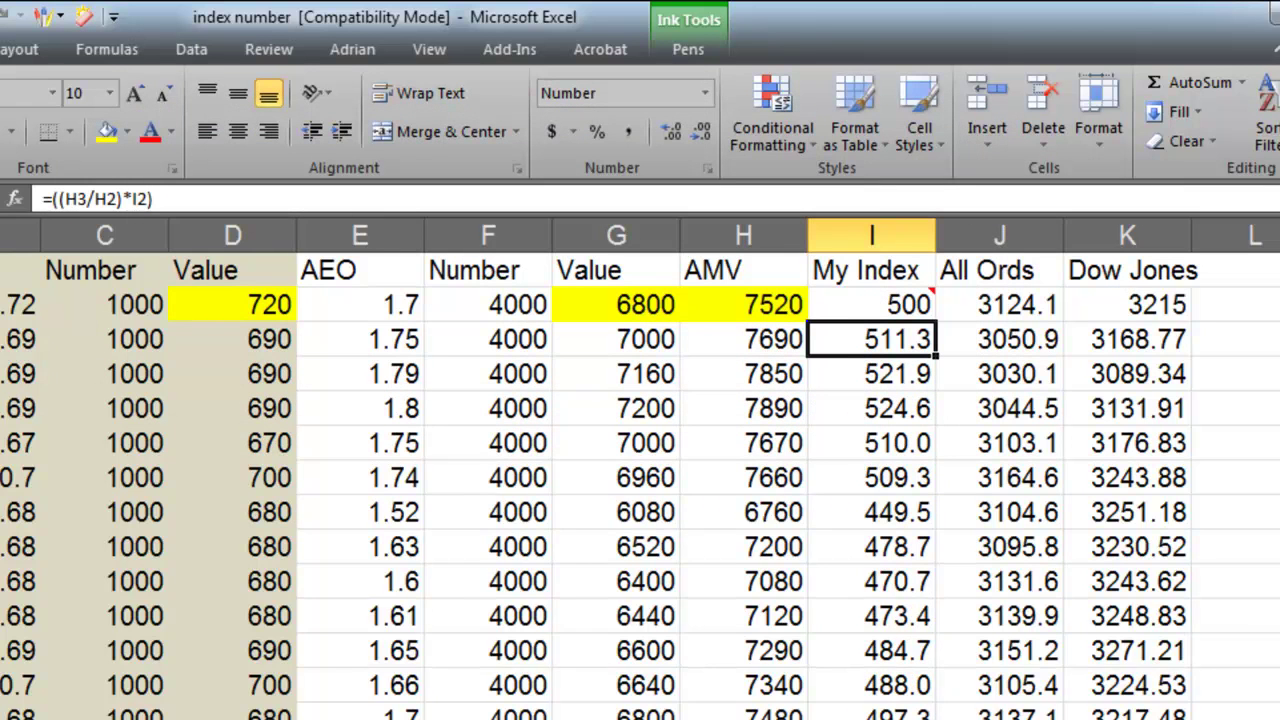
left_click_drag(560, 715, 509, 552)
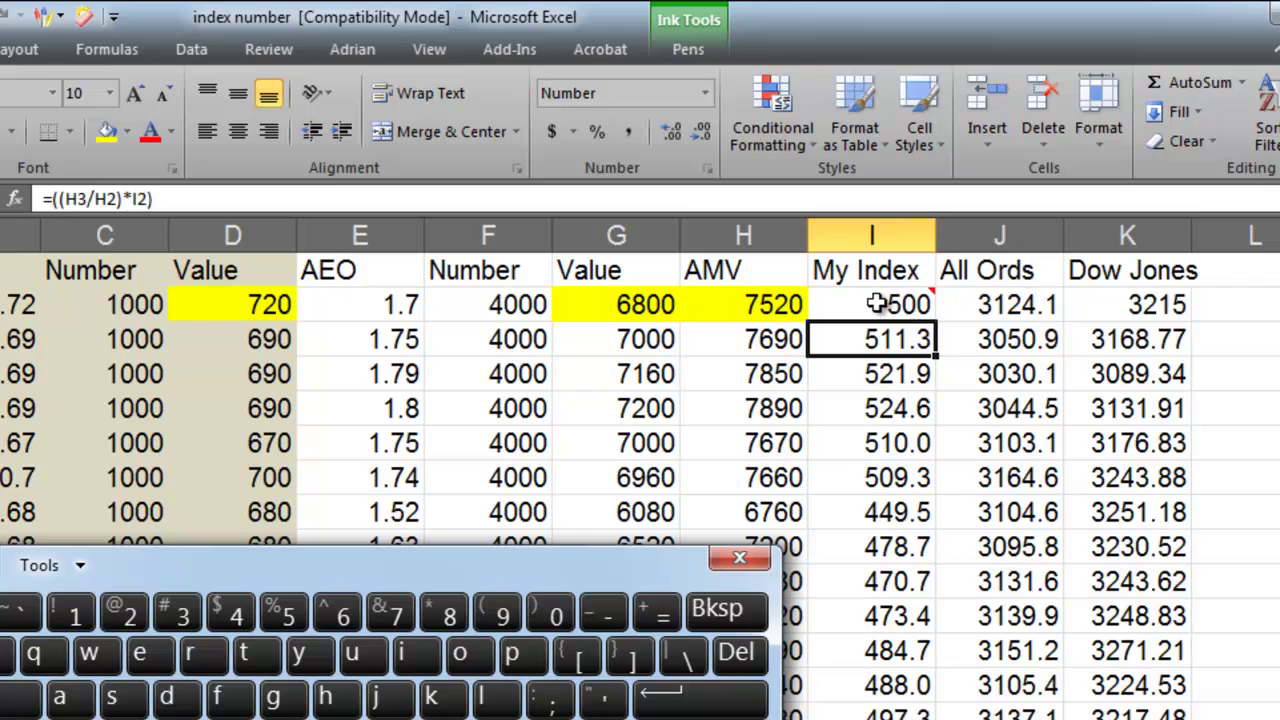
mouse_move(875, 304)
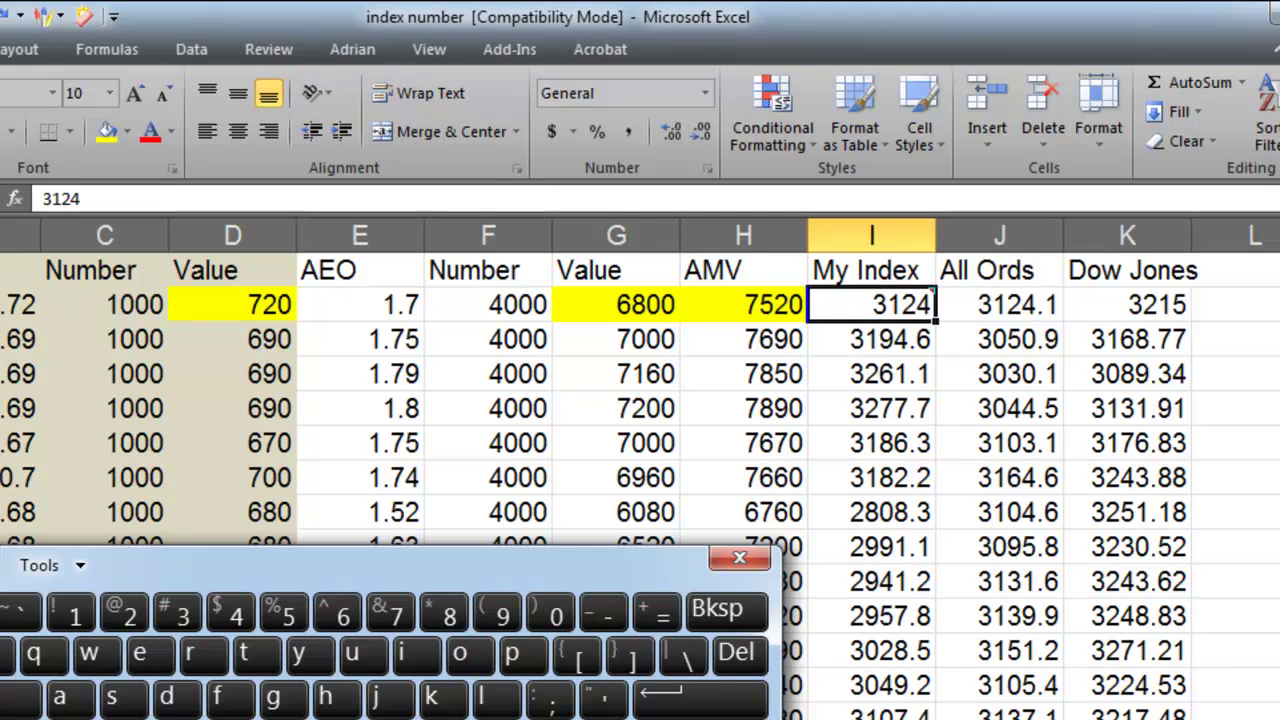
mouse_move(858, 318)
- Move the index chart's plot area up and closer to the legend so its value axis and all three lines fit in view
scroll(640, 450, "right", 6)
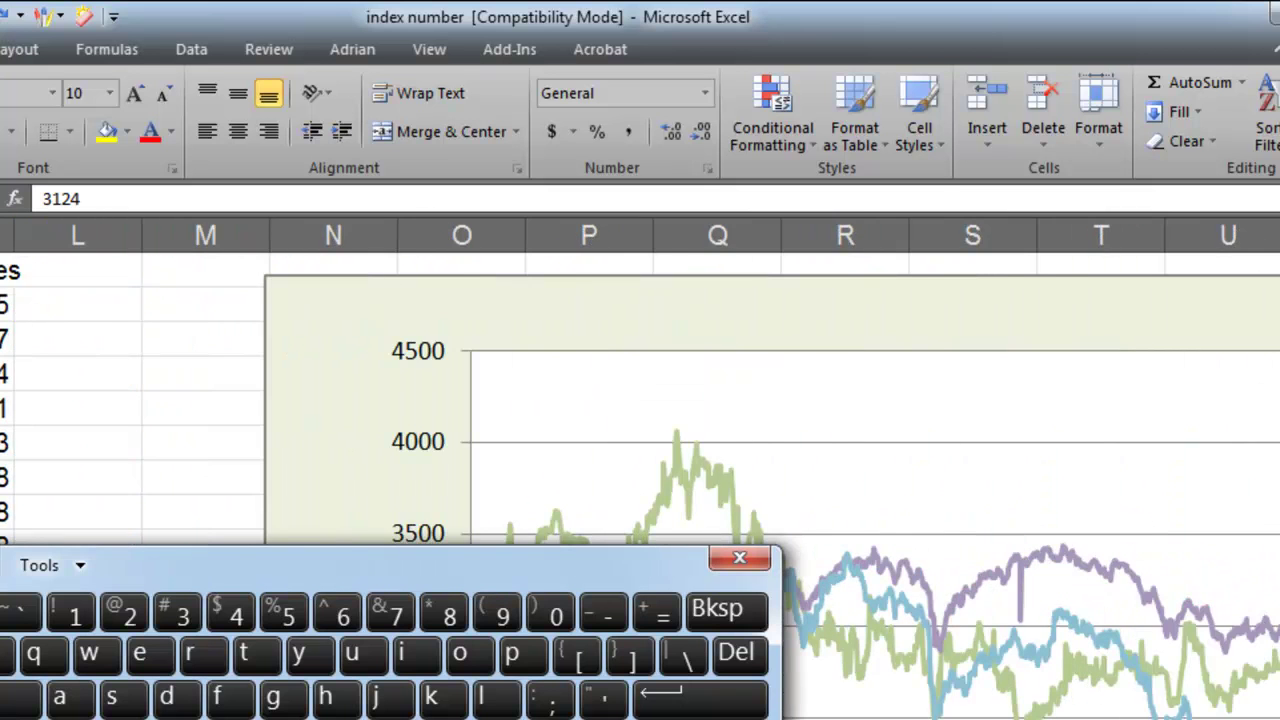
scroll(801, 627, "left", 6)
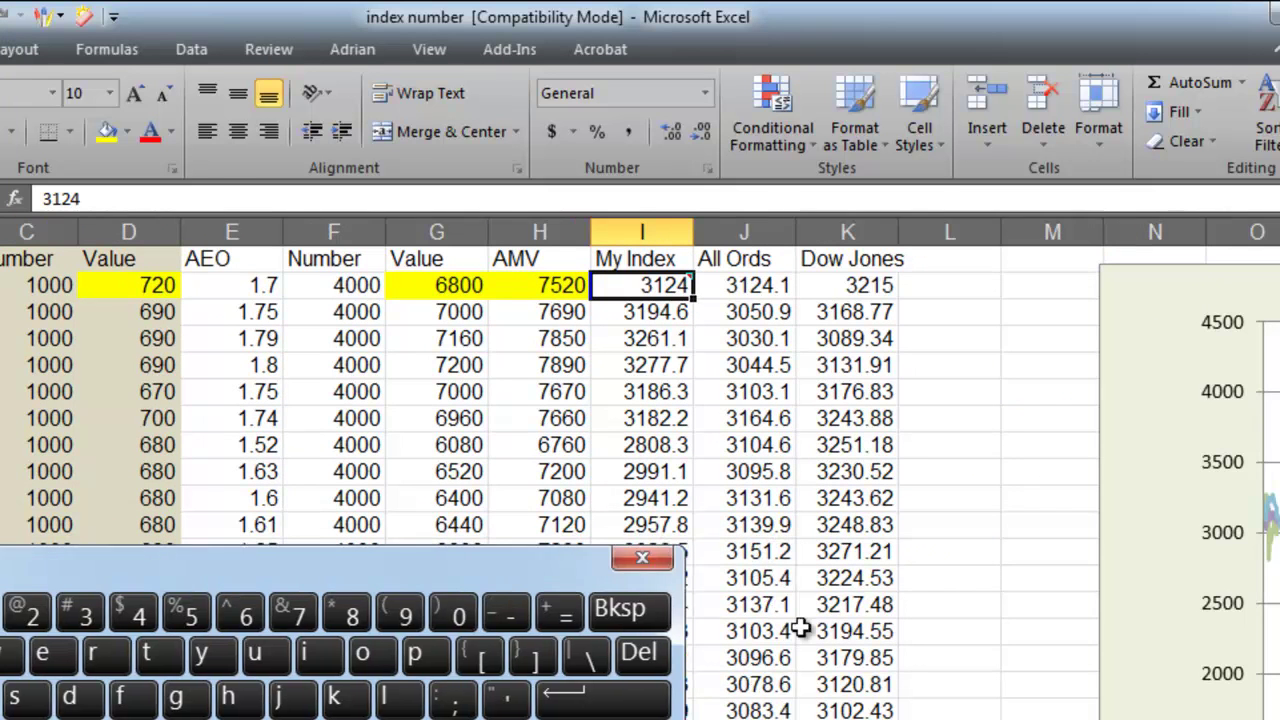
scroll(640, 450, "right", 8)
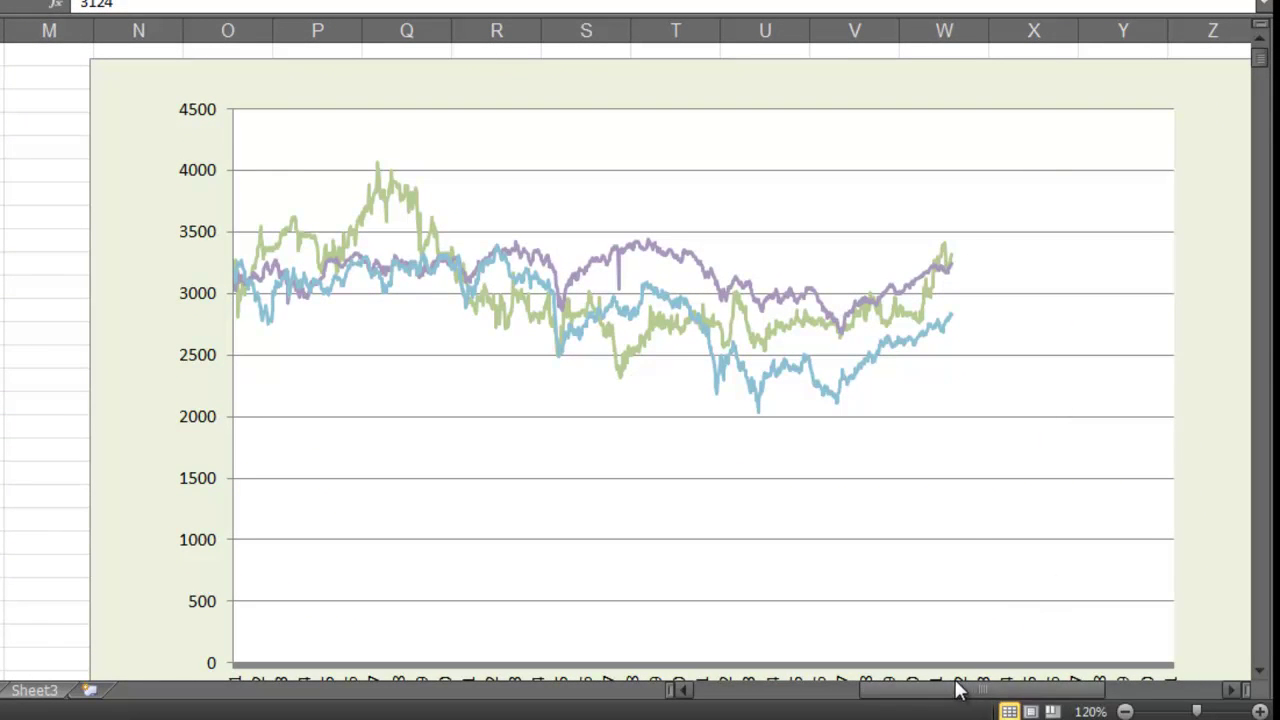
mouse_move(957, 688)
left_mouse_down()
mouse_move(1018, 693)
mouse_move(991, 677)
mouse_move(971, 691)
mouse_move(980, 697)
left_mouse_up()
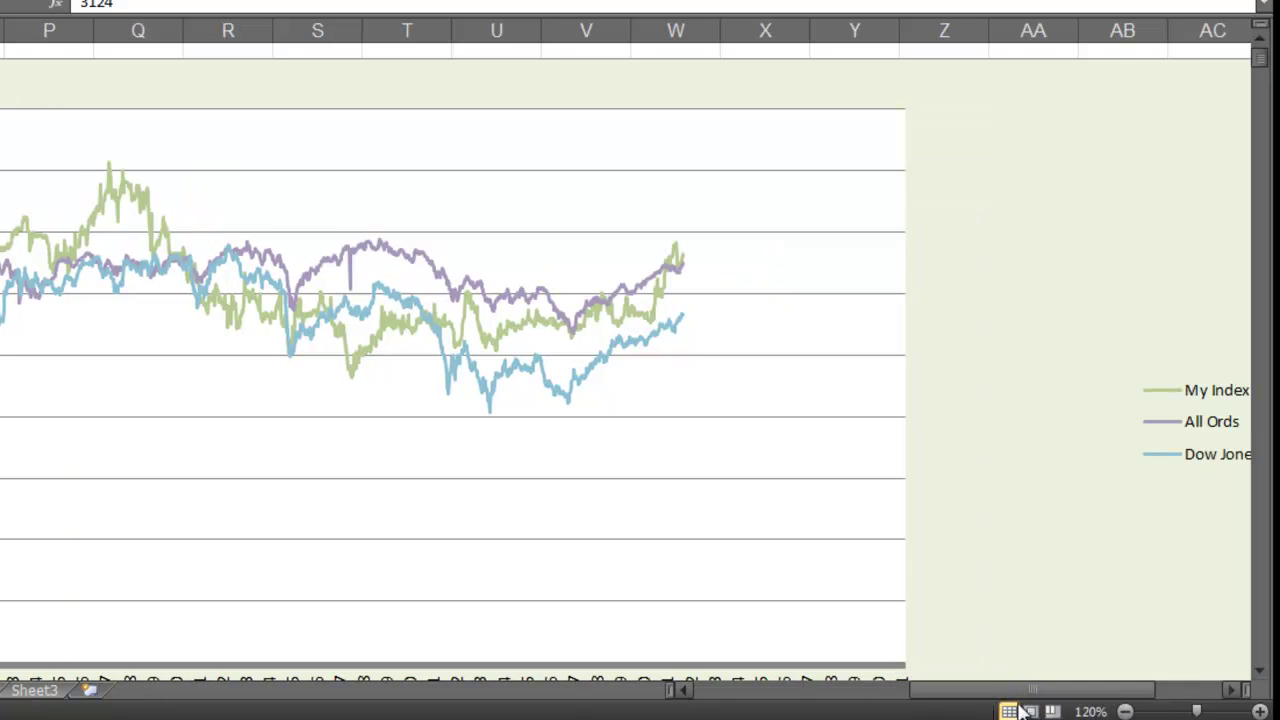
left_click(1125, 711)
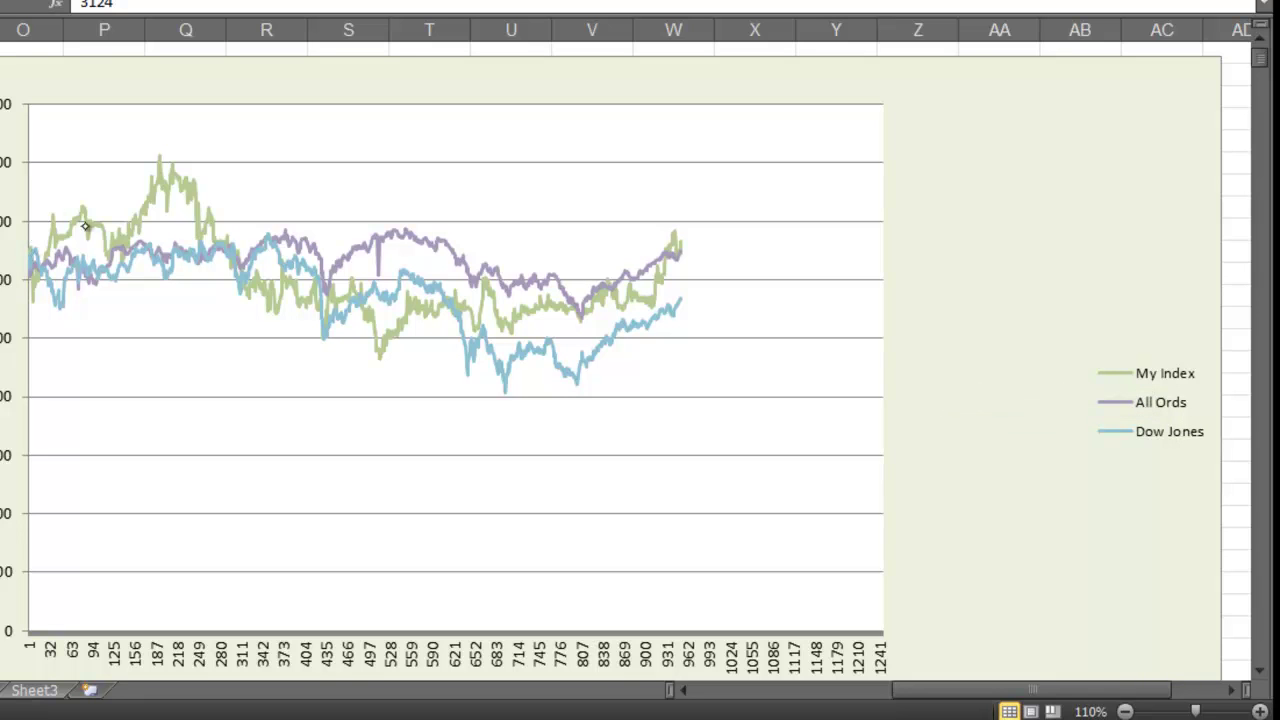
left_click(300, 289)
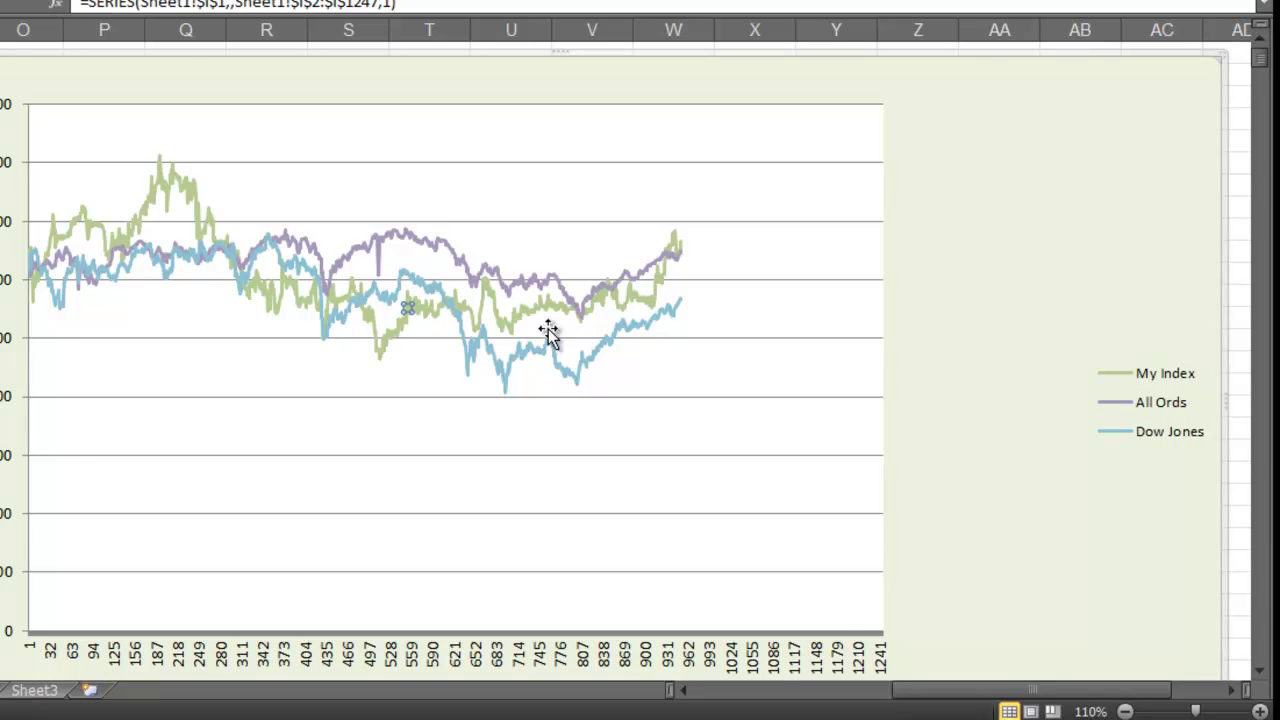
left_click_drag(550, 328, 666, 264)
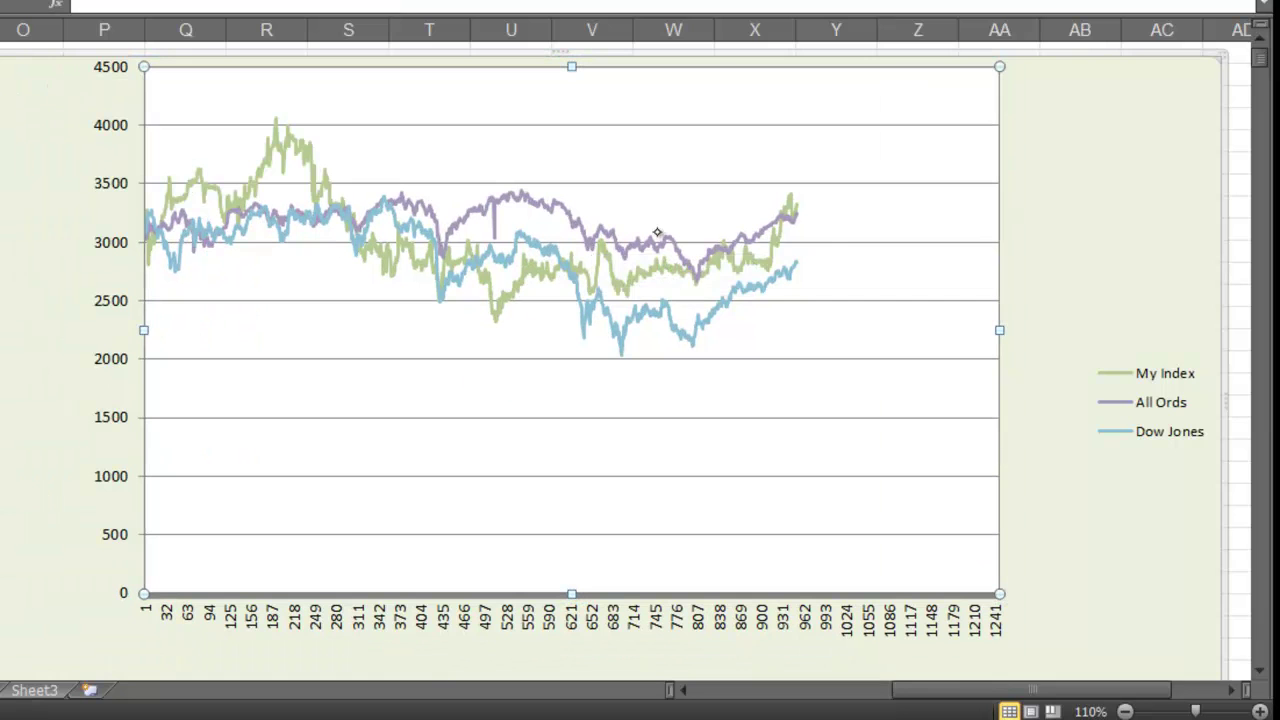
- Compare the My Index, All Ords and Dow Jones lines in the chart, and check their source values in columns I to K
mouse_move(657, 233)
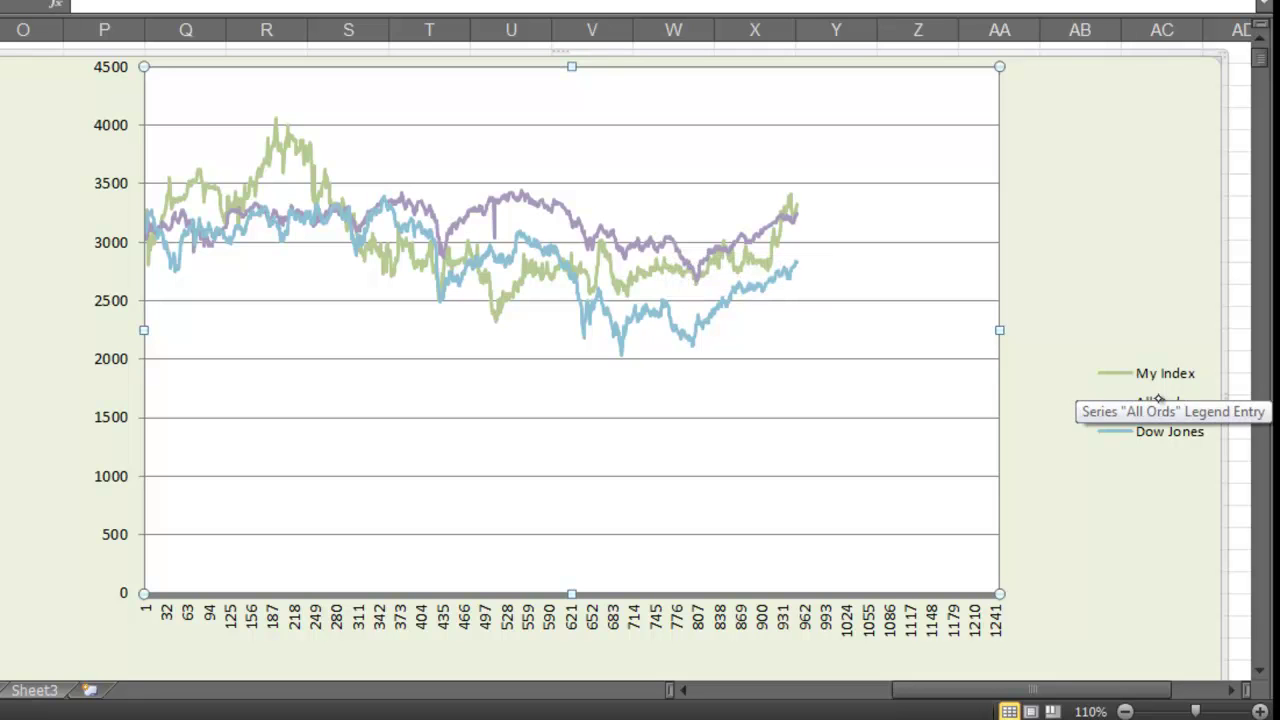
mouse_move(359, 231)
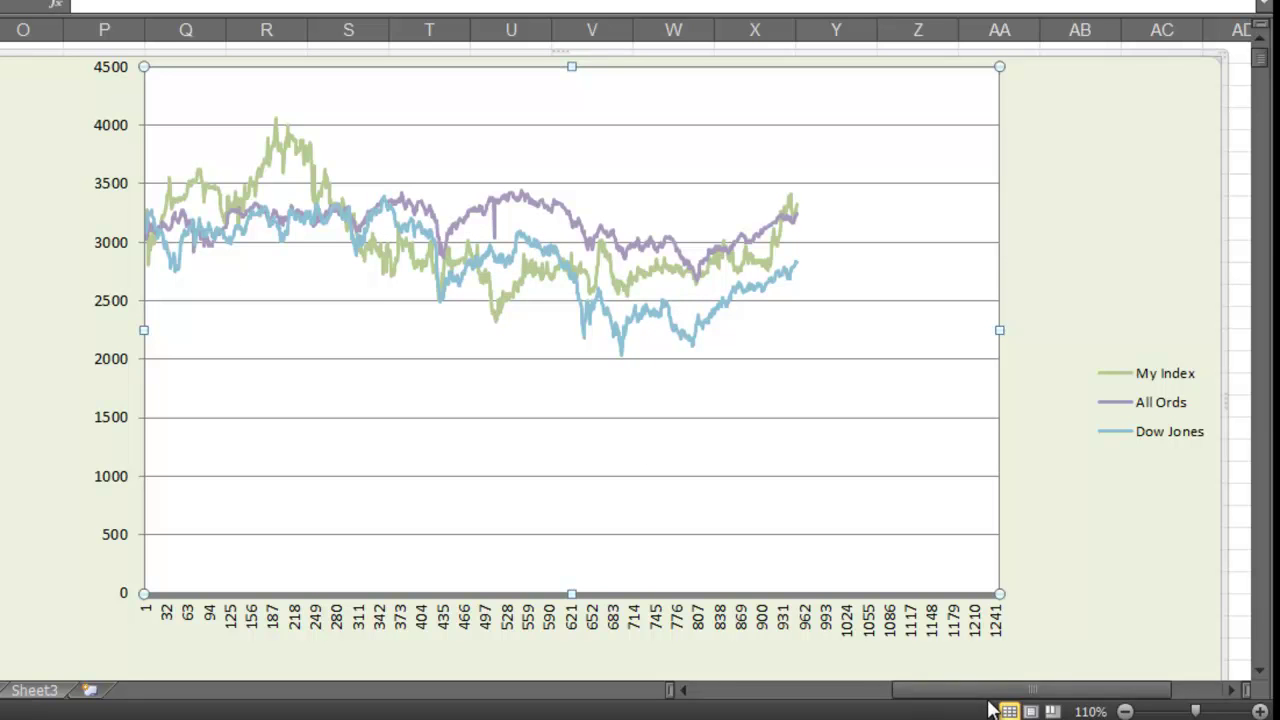
left_click_drag(987, 689, 786, 688)
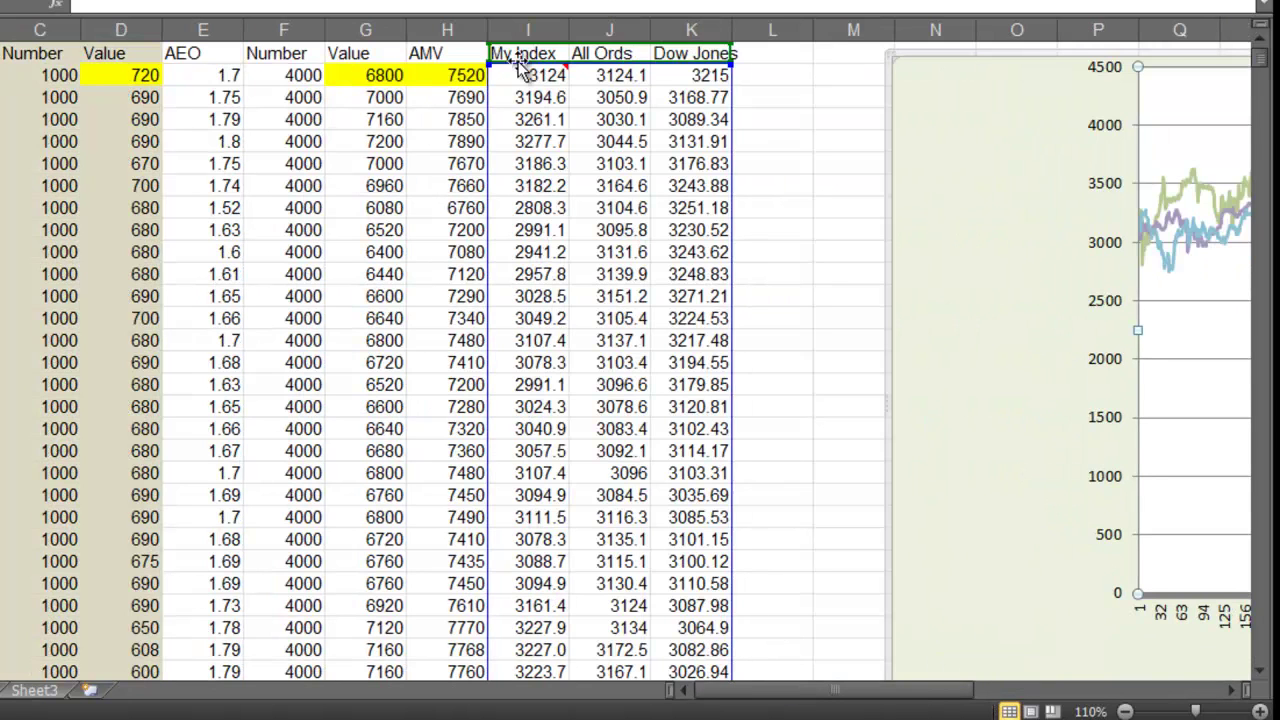
left_click_drag(501, 63, 501, 63)
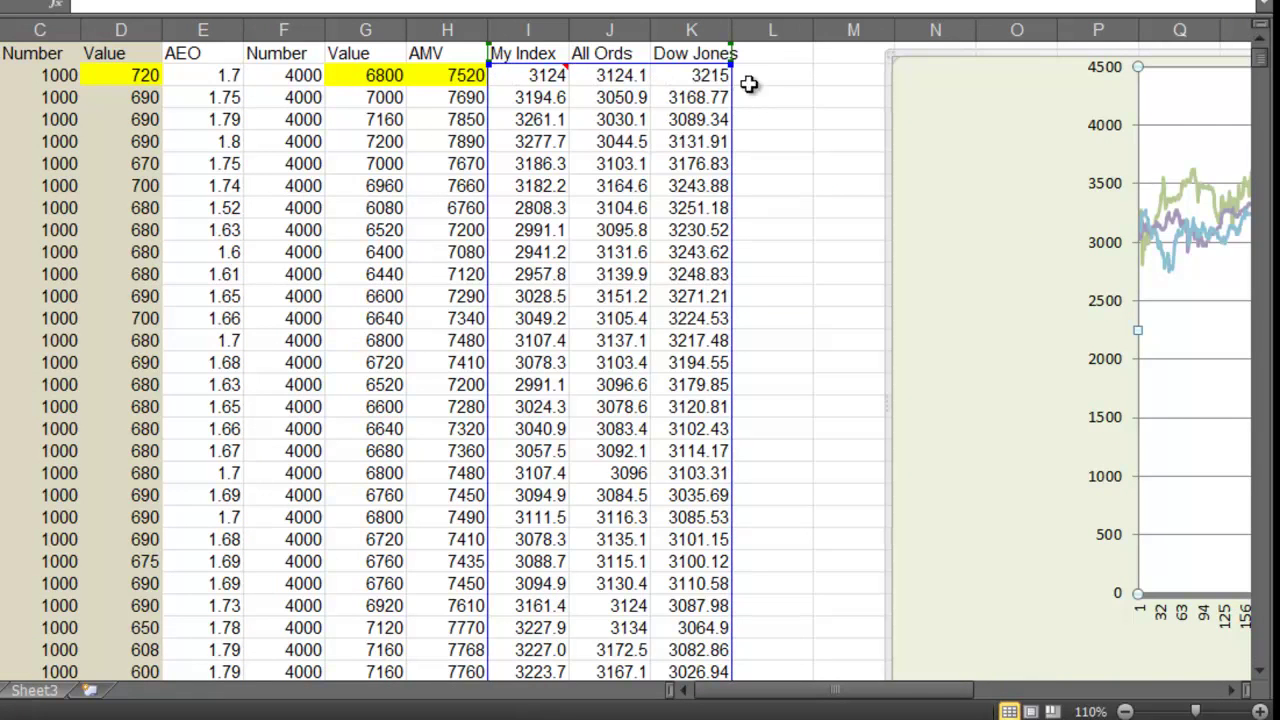